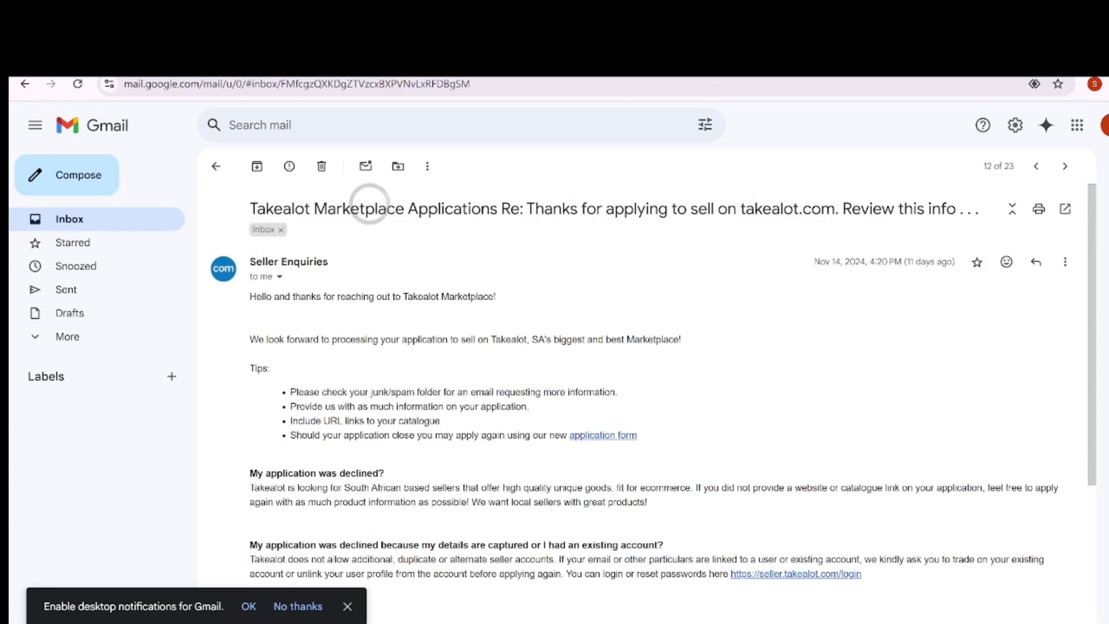
Read the Takealot Marketplace emails about the seller application, including the closed-application notice and the request for supporting documents.
scroll(369, 205, down, 1)
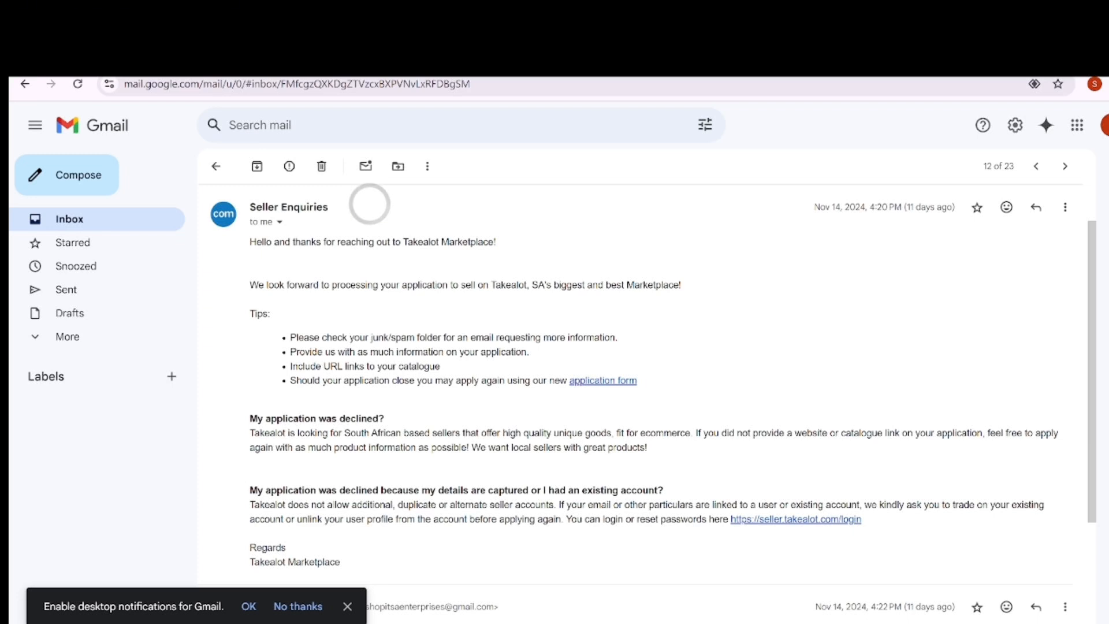
scroll(370, 204, down, 3)
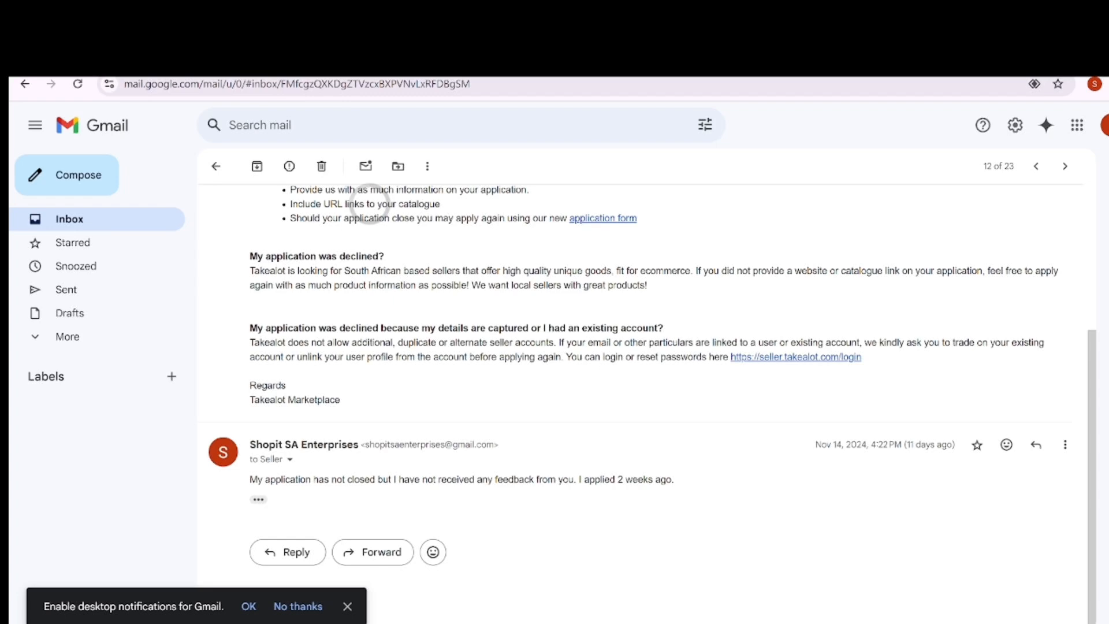
scroll(369, 204, up, 4)
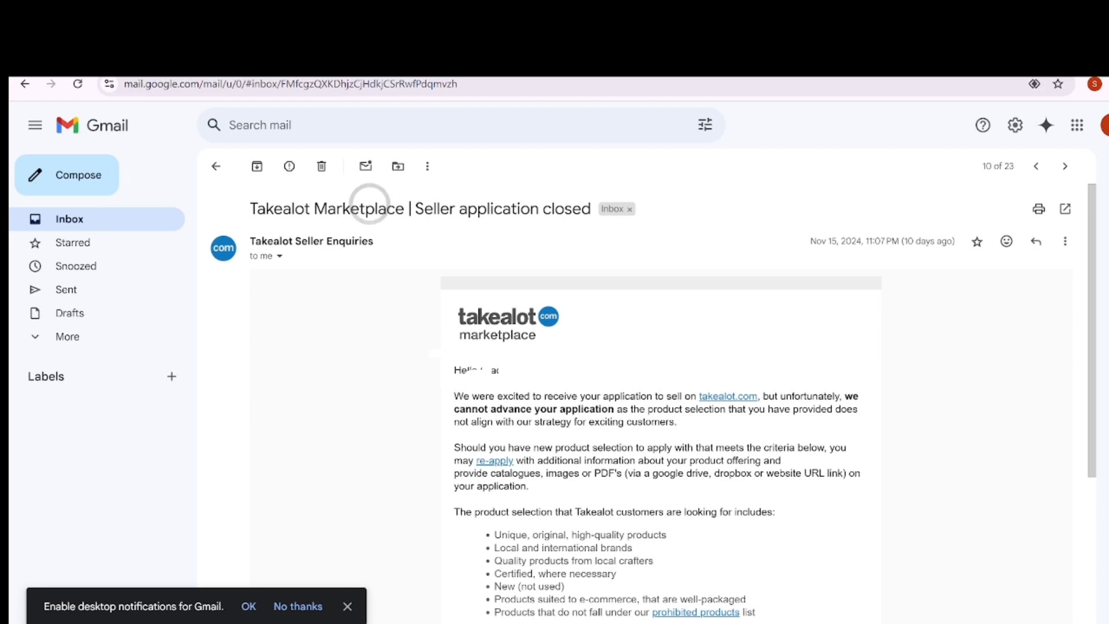
scroll(370, 203, down, 3)
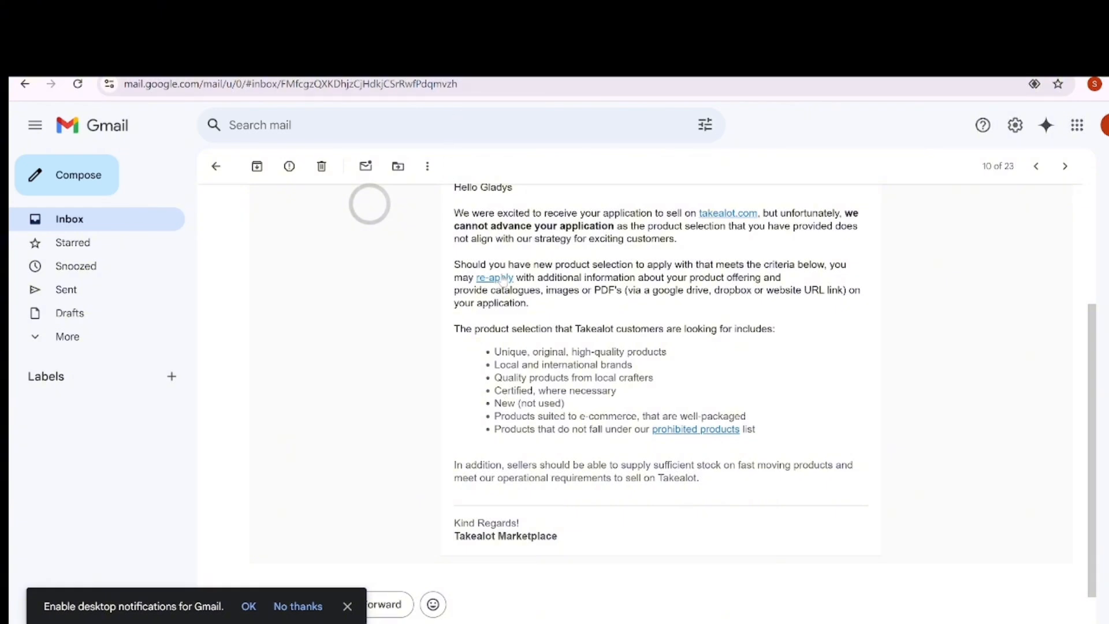
click(330, 60)
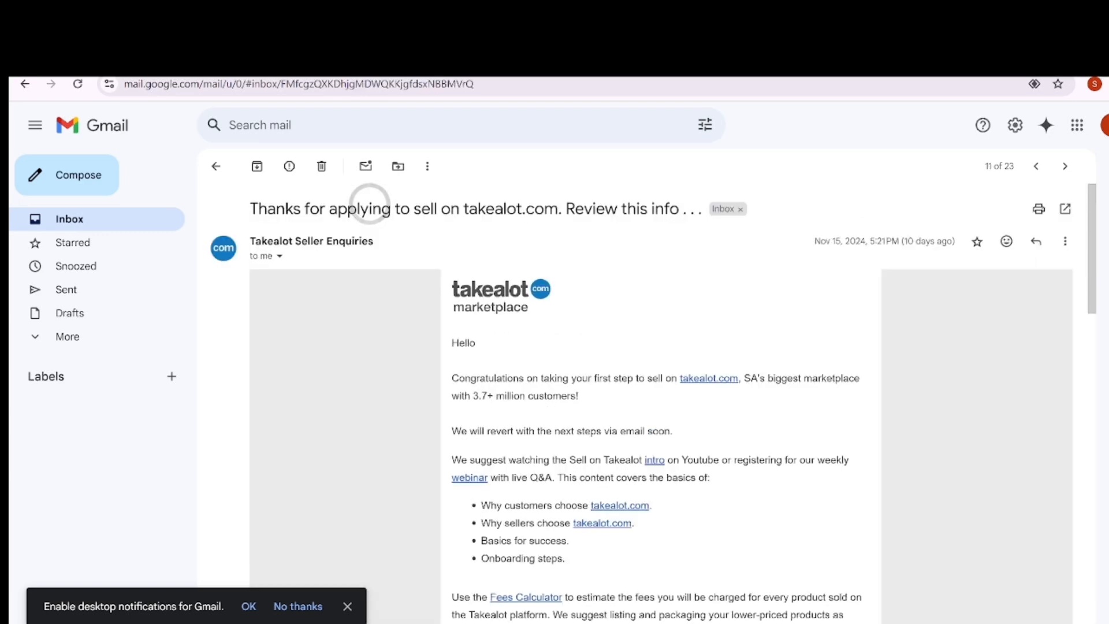
click(496, 60)
scroll(767, 267, up, 3)
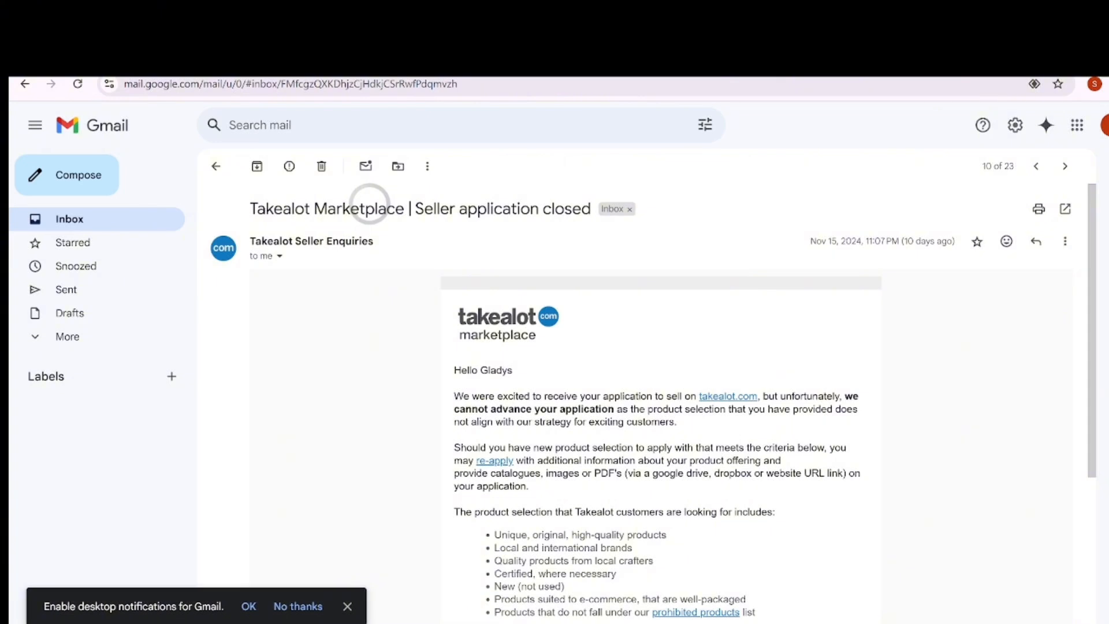
click(693, 60)
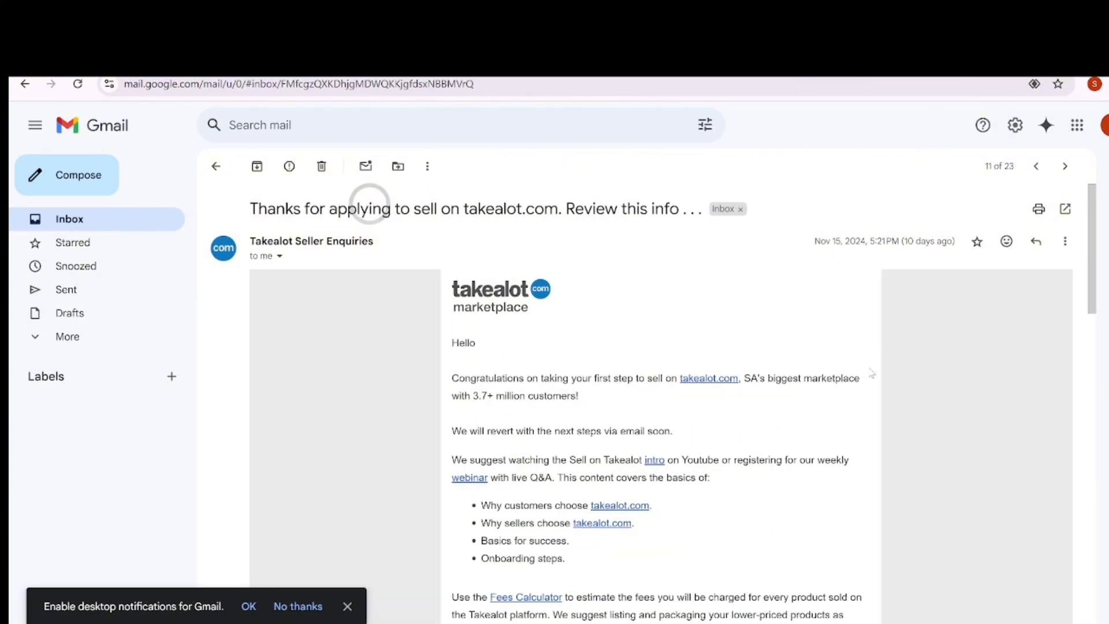
scroll(370, 204, down, 2)
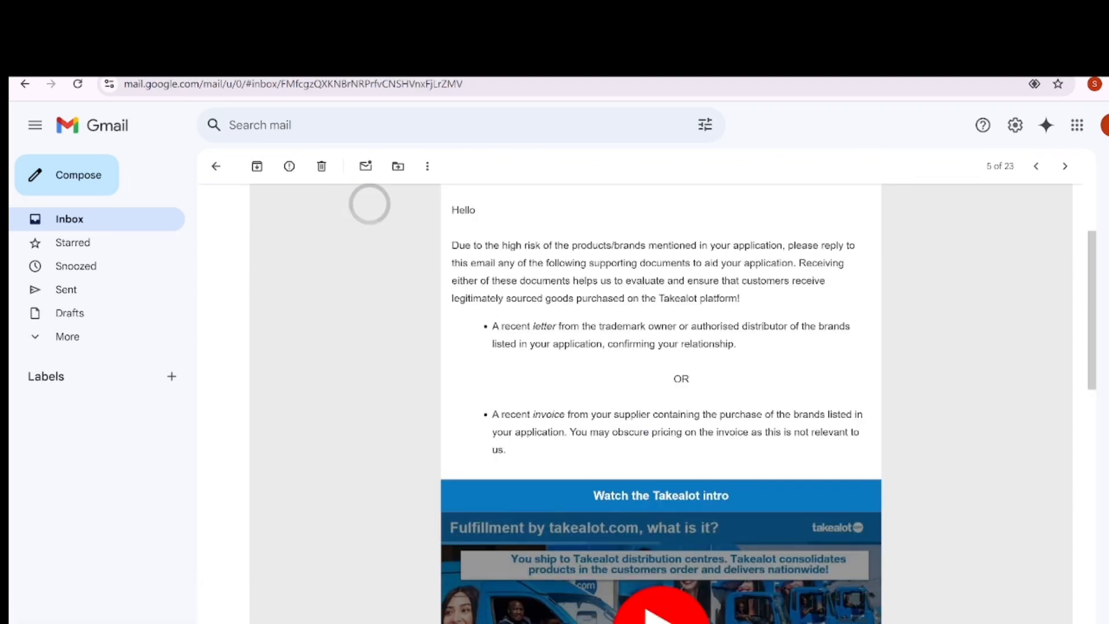
scroll(370, 204, up, 2)
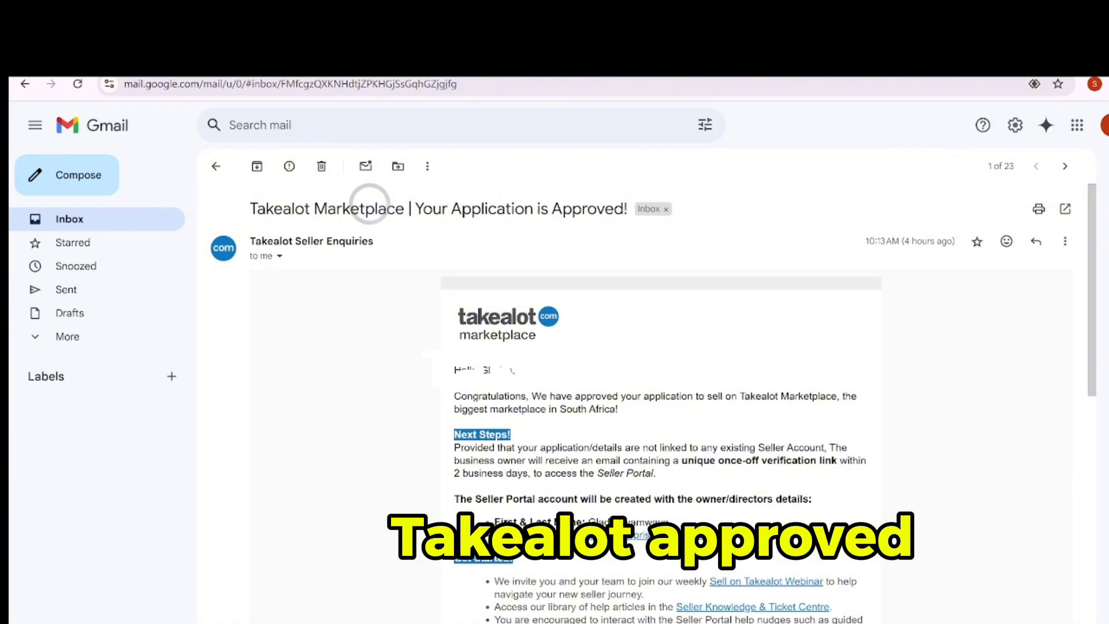
Search for "seling on takealot" in a new browser tab and open Takealot's marketplace seller application form.
key(ctrl+t)
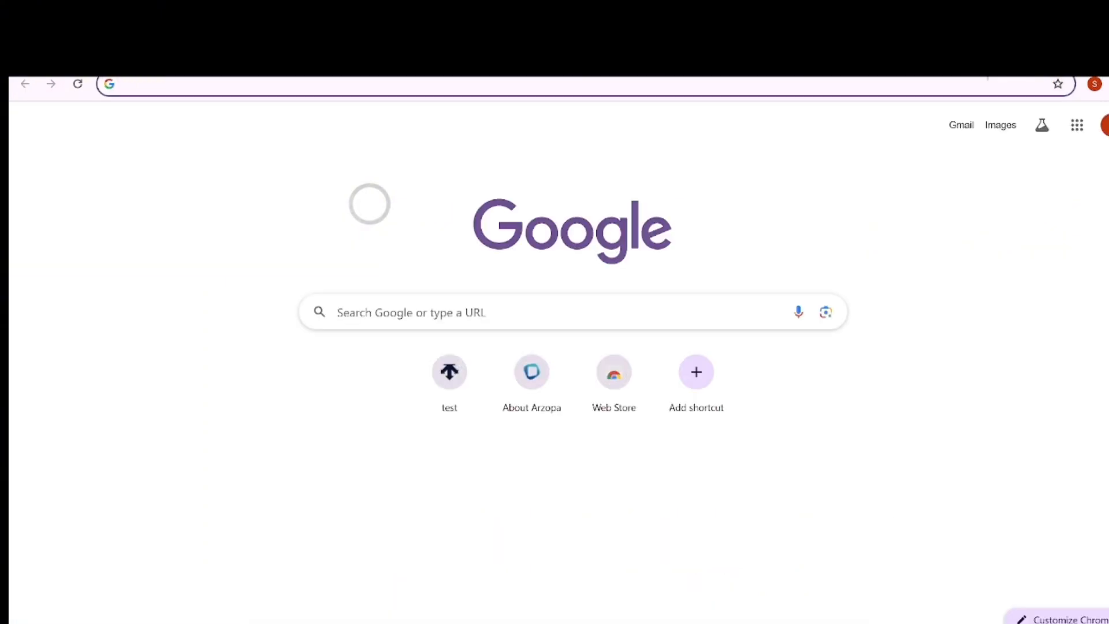
text(sel)
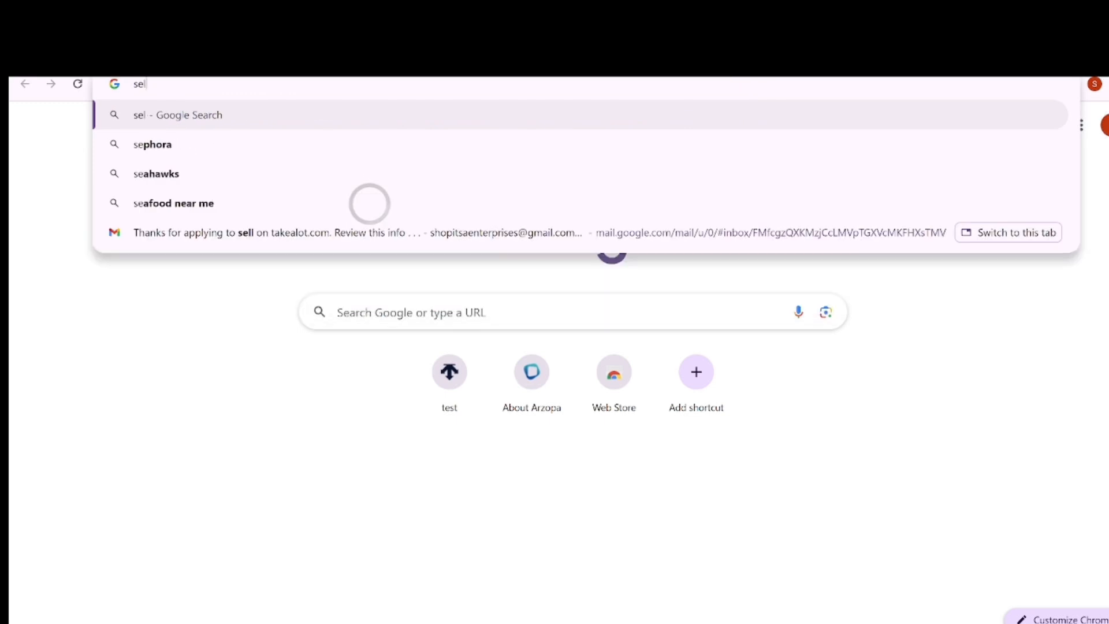
text(ing on takealot)
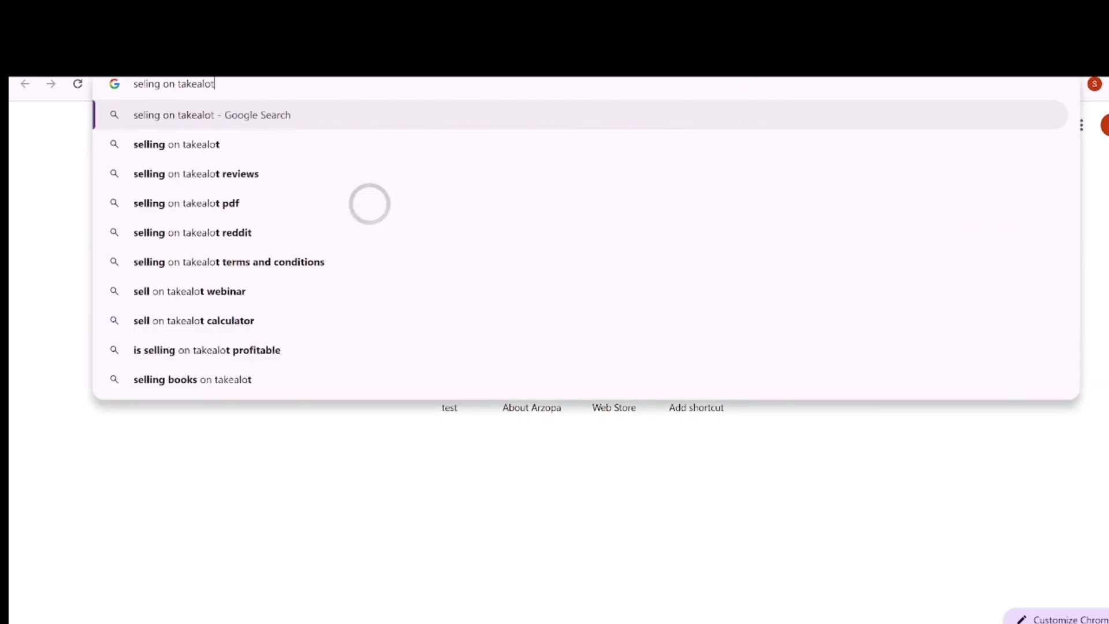
key(Return)
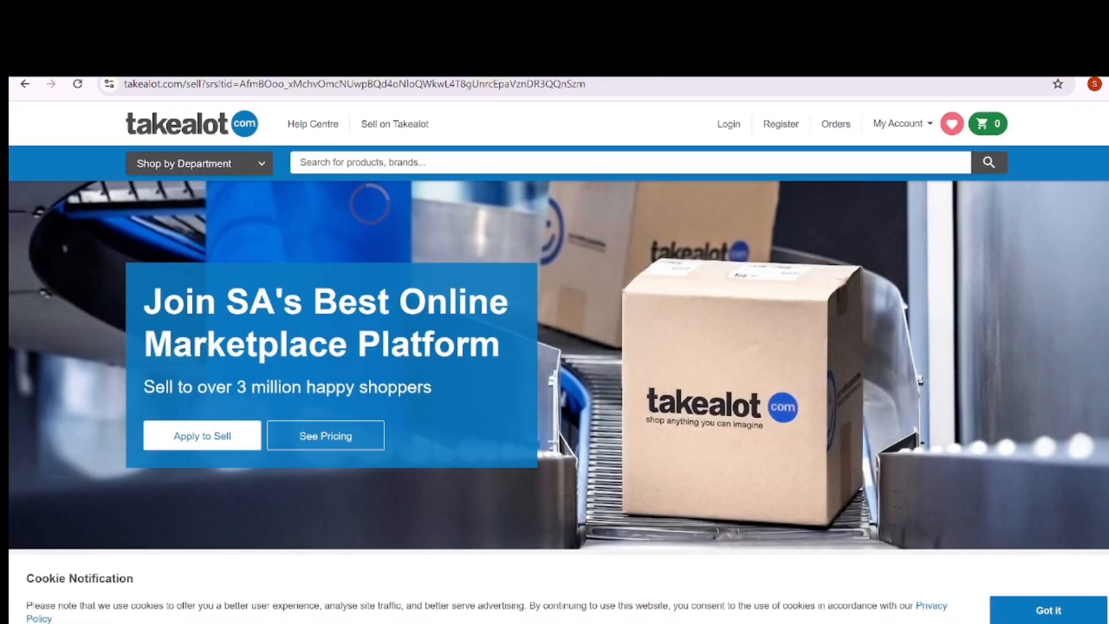
click(202, 435)
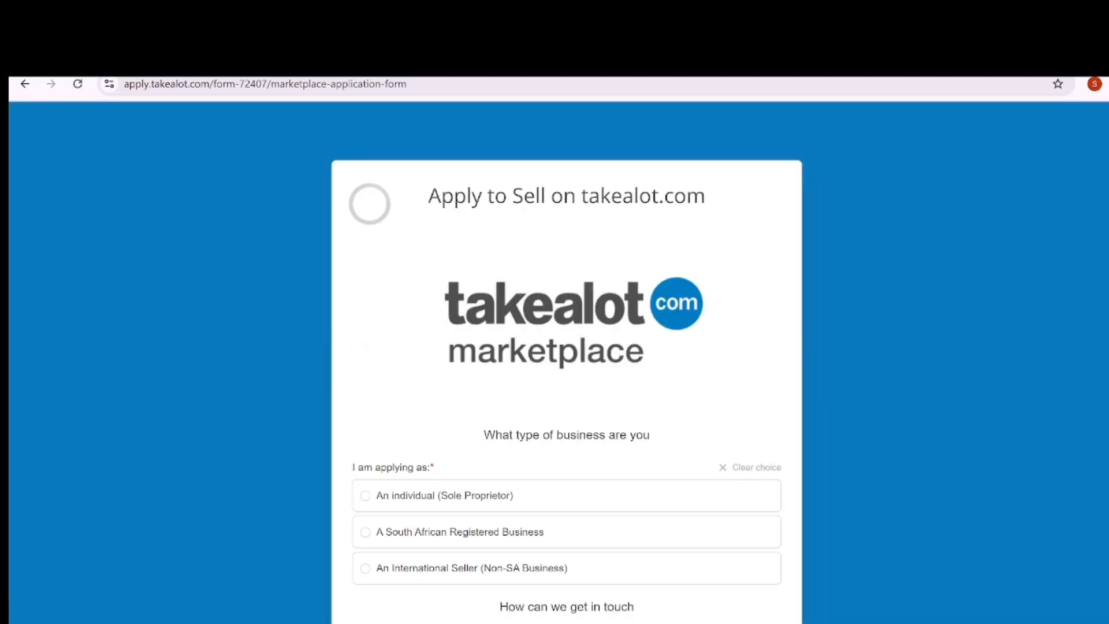
Review the application form's business type options and the contact detail fields, through to the ID / Passport number.
scroll(566, 358, down, 3)
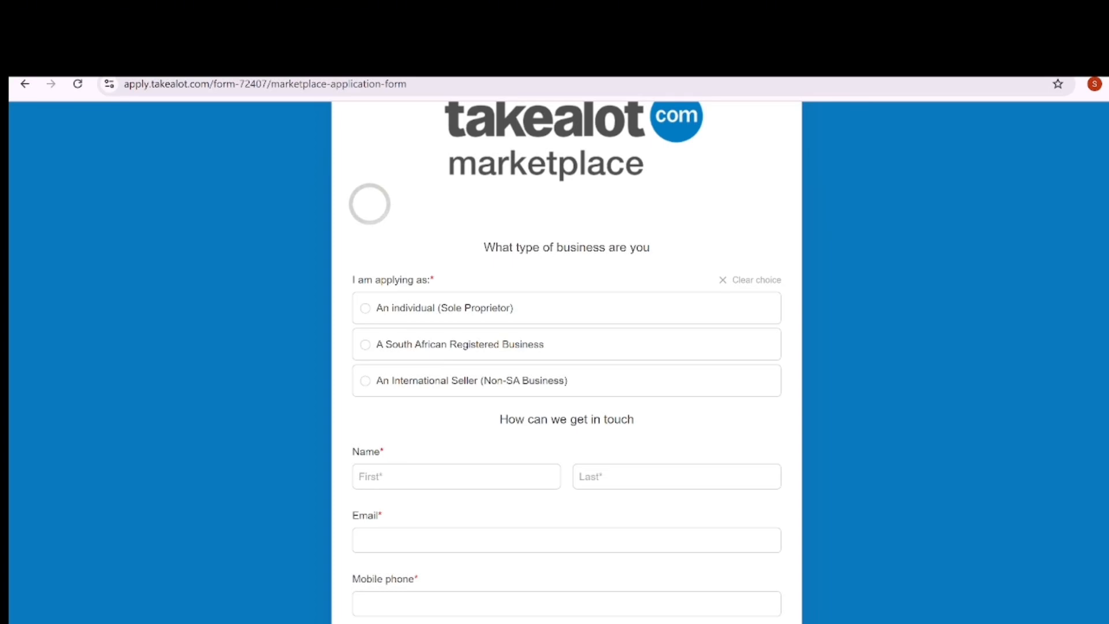
scroll(370, 203, down, 1)
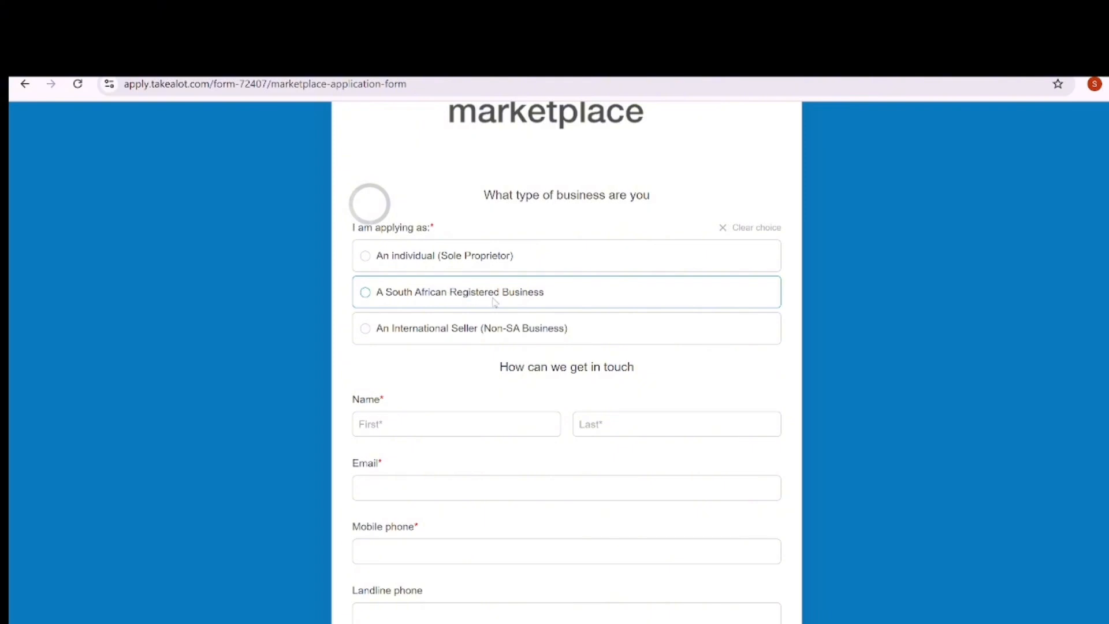
scroll(495, 301, down, 3)
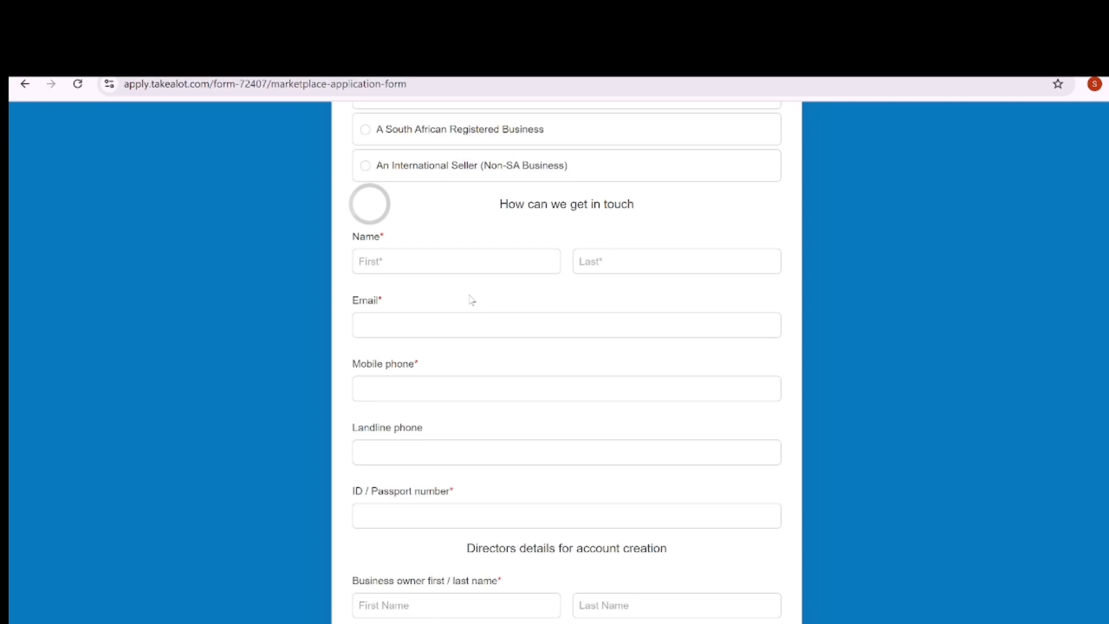
scroll(471, 299, down, 2)
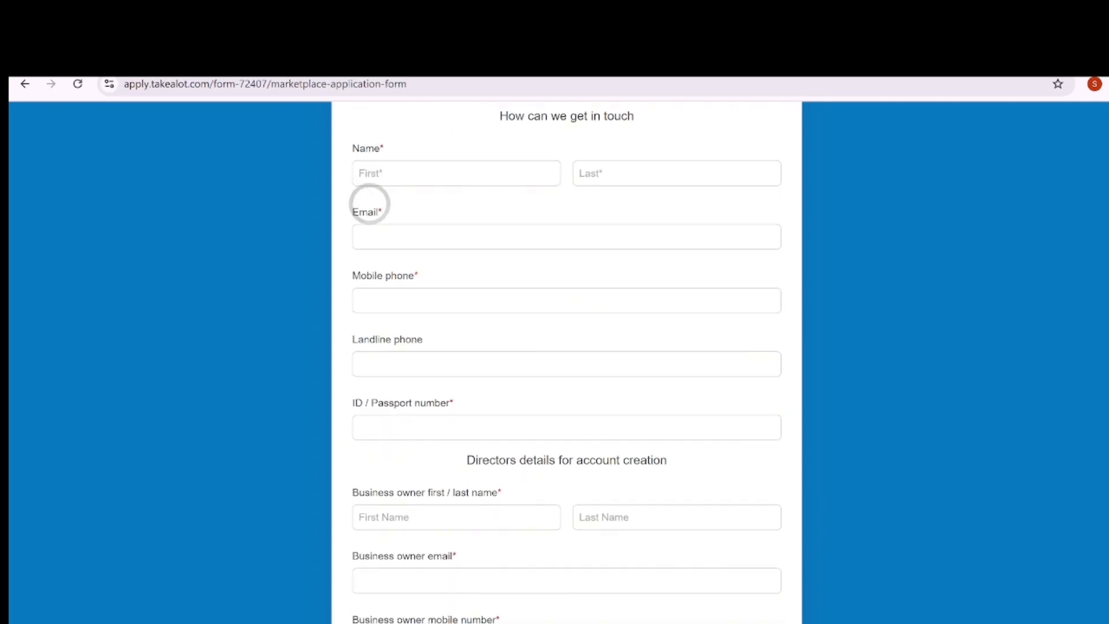
scroll(370, 204, down, 2)
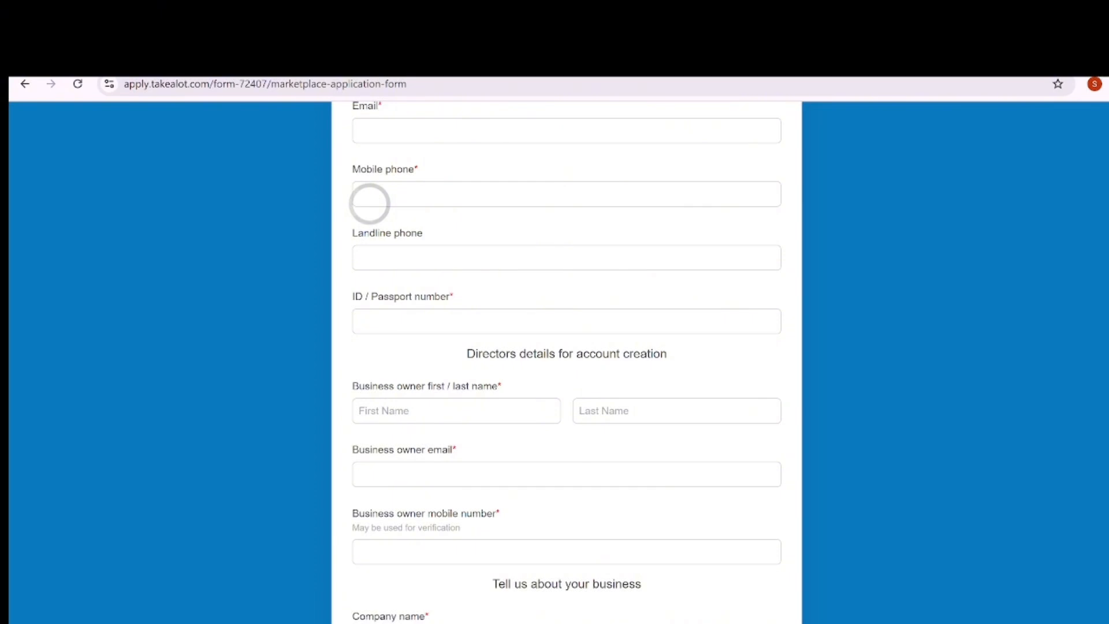
scroll(369, 204, down, 2)
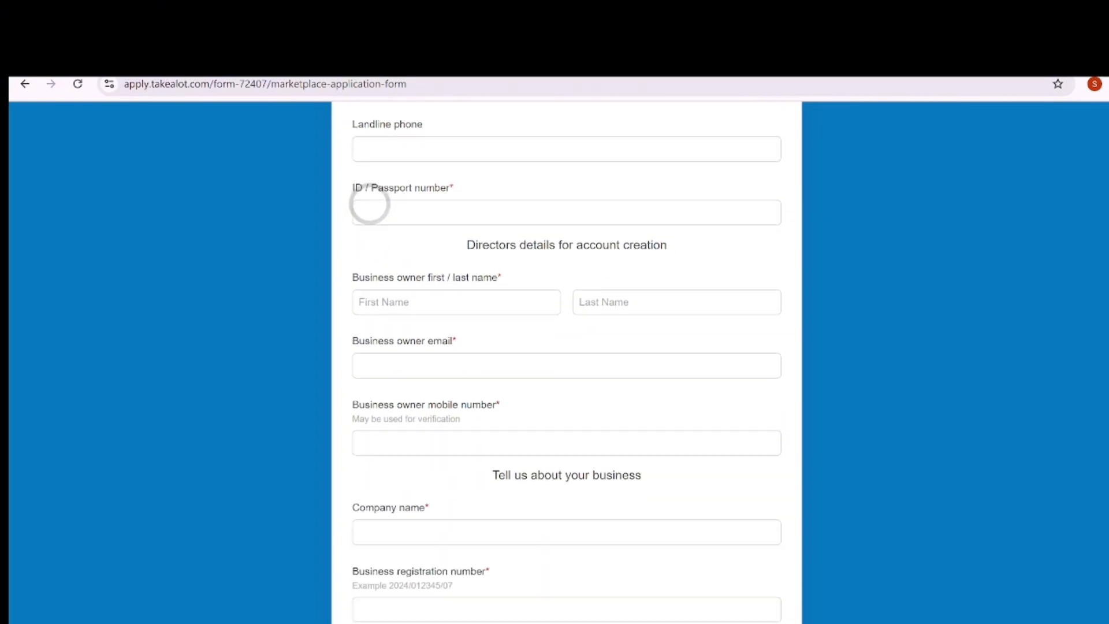
scroll(370, 204, down, 2)
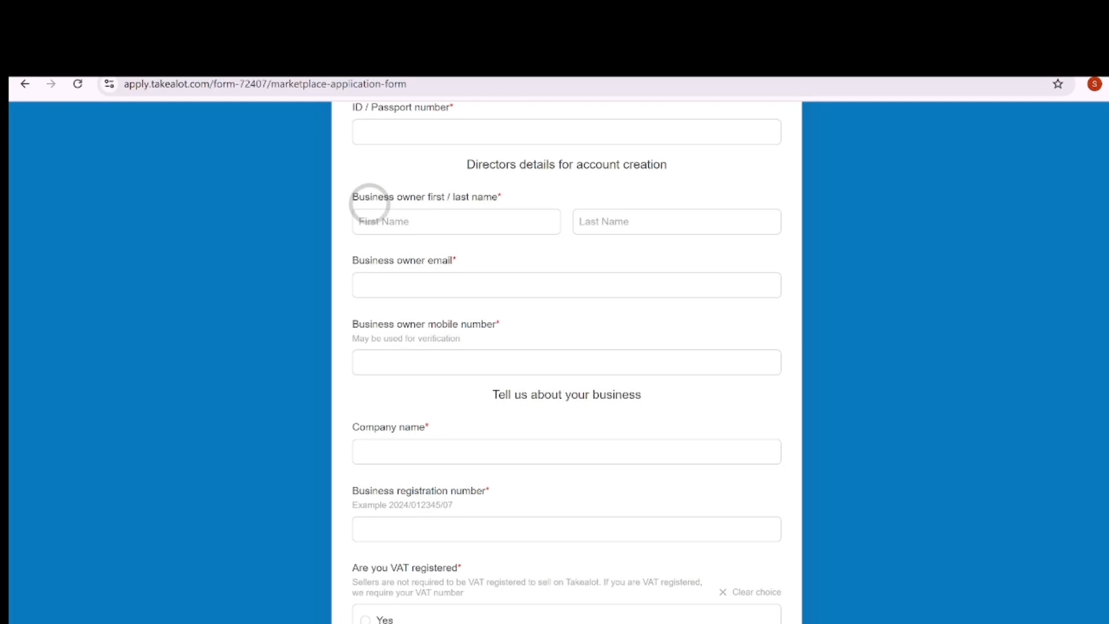
Review the business owner's name, email and mobile number fields, and the company name and registration number fields.
click(369, 203)
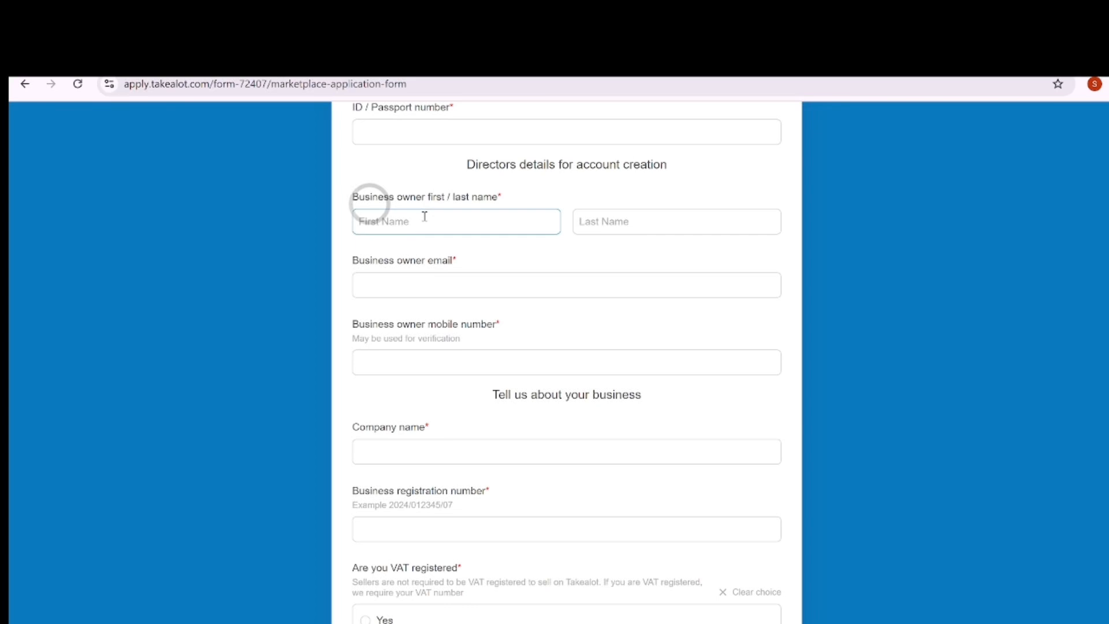
click(626, 222)
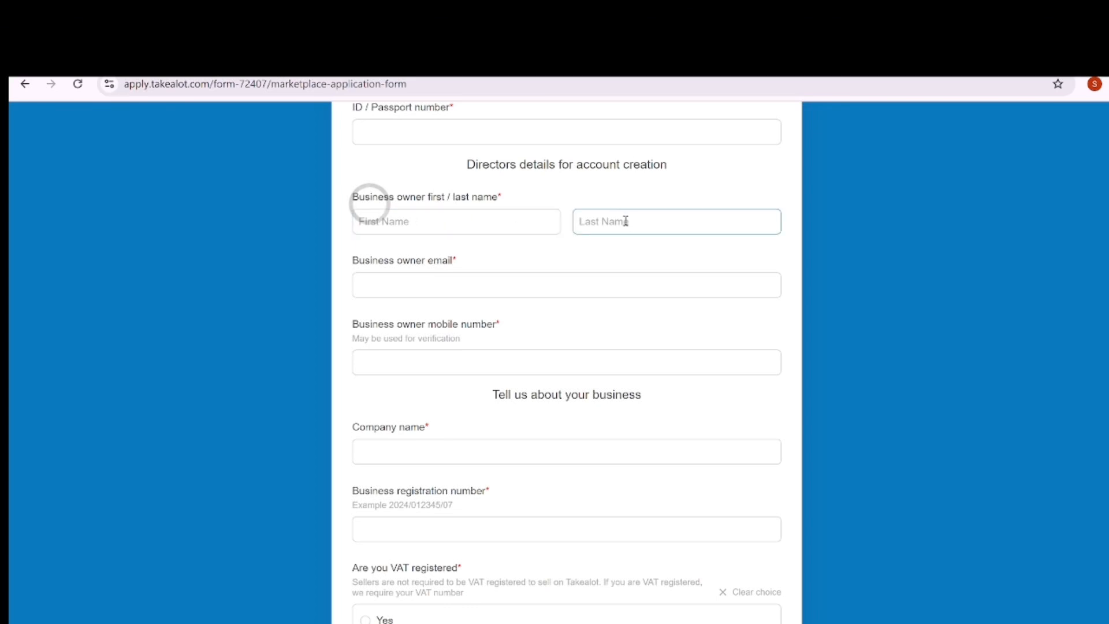
click(452, 276)
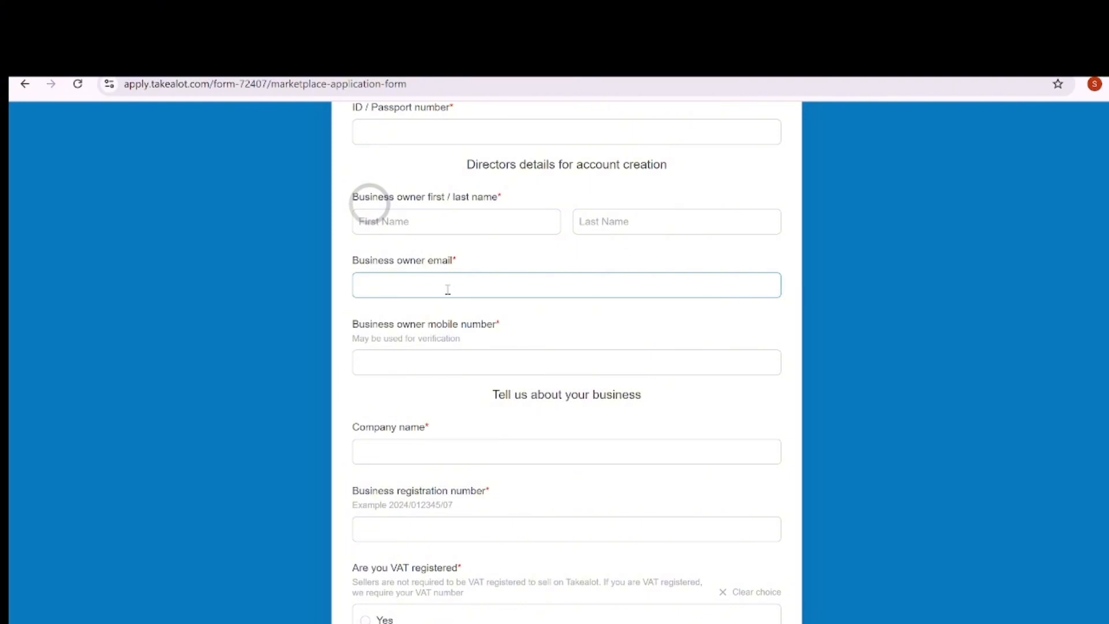
scroll(452, 291, up, 3)
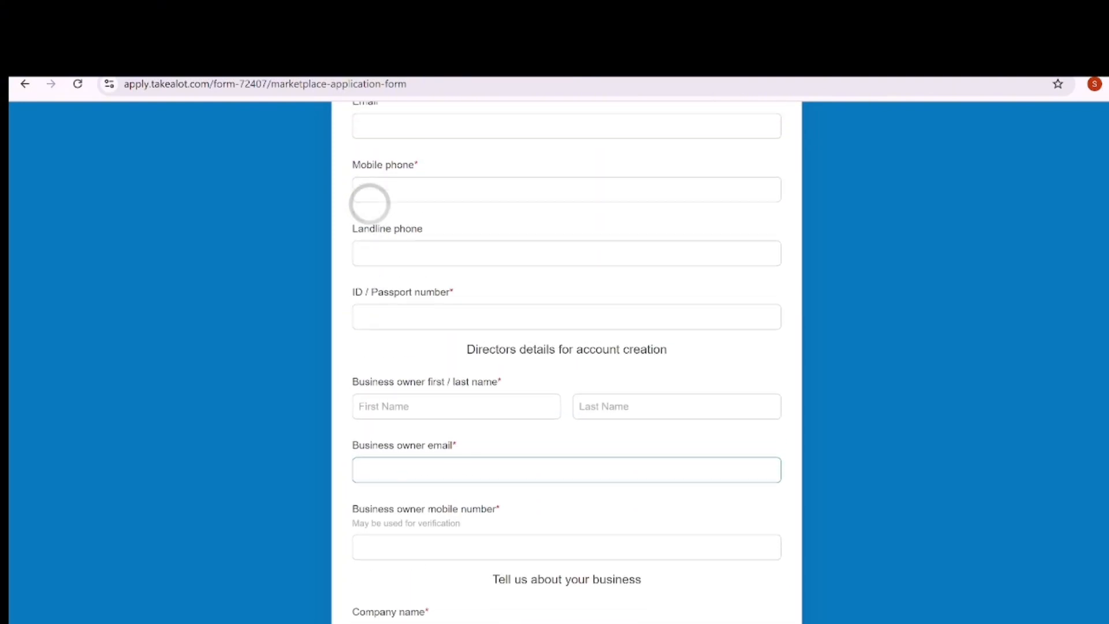
scroll(451, 291, down, 3)
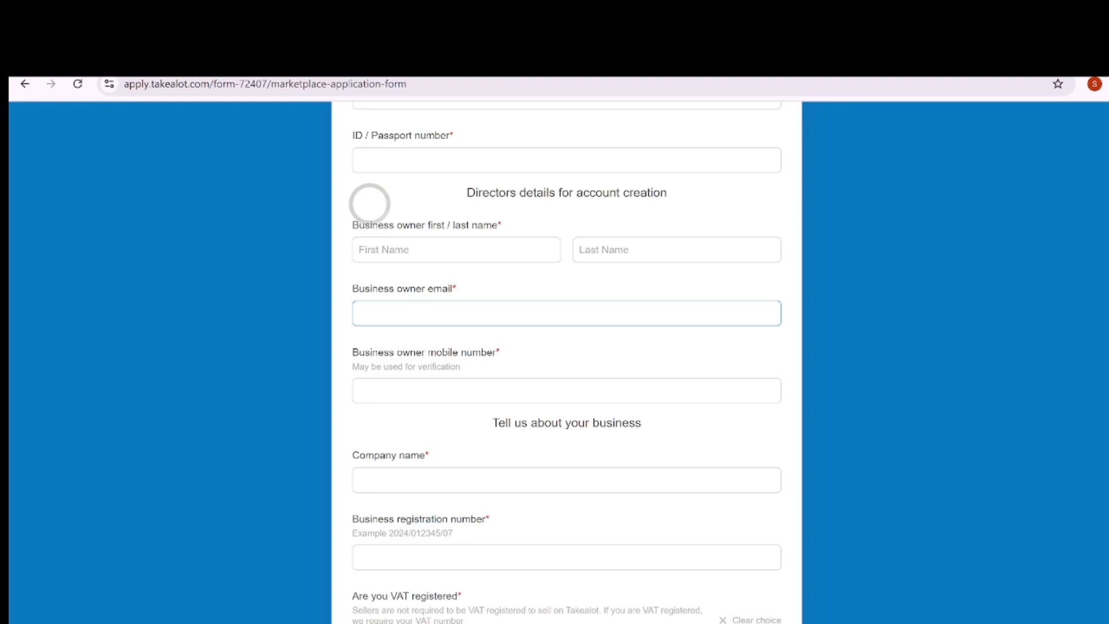
scroll(370, 203, down, 2)
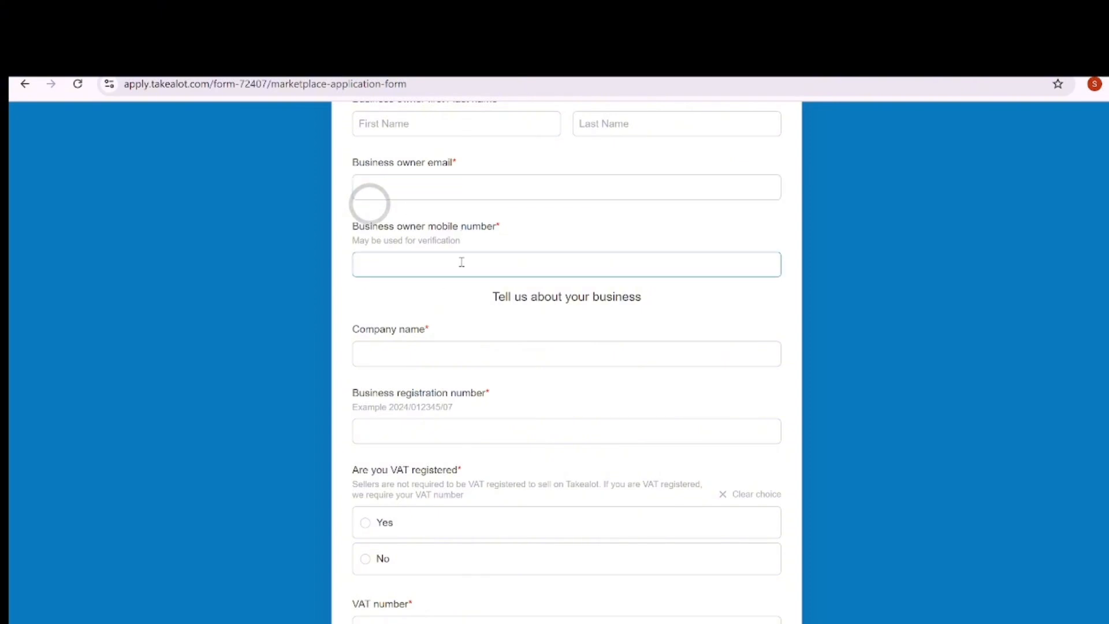
scroll(370, 203, down, 2)
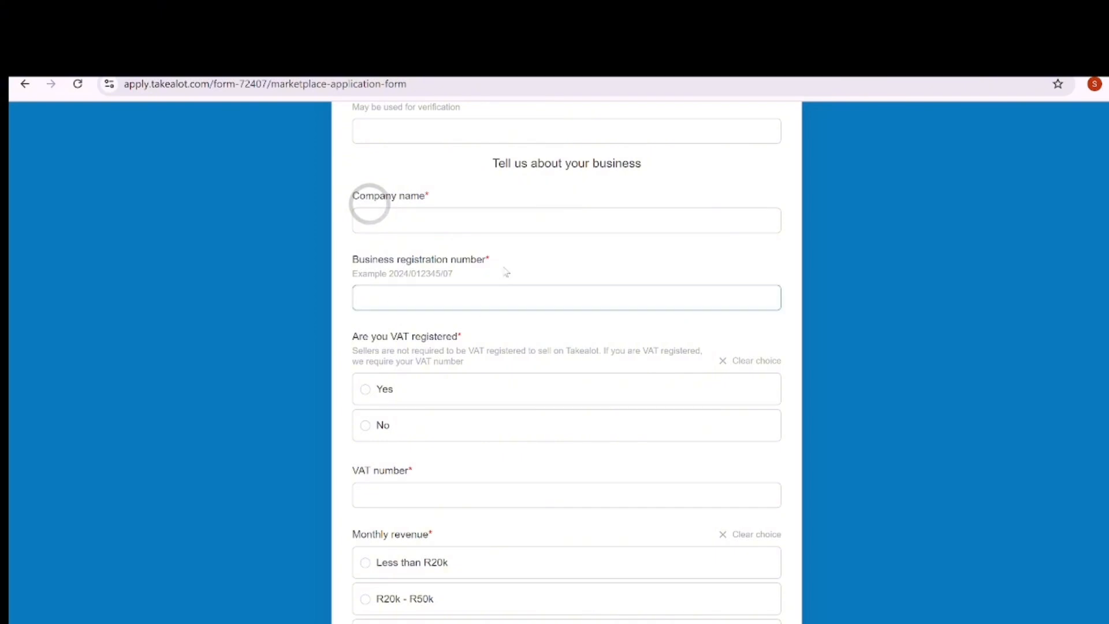
Answer No to being VAT registered and choose Less than R20k as the monthly revenue.
scroll(518, 321, down, 2)
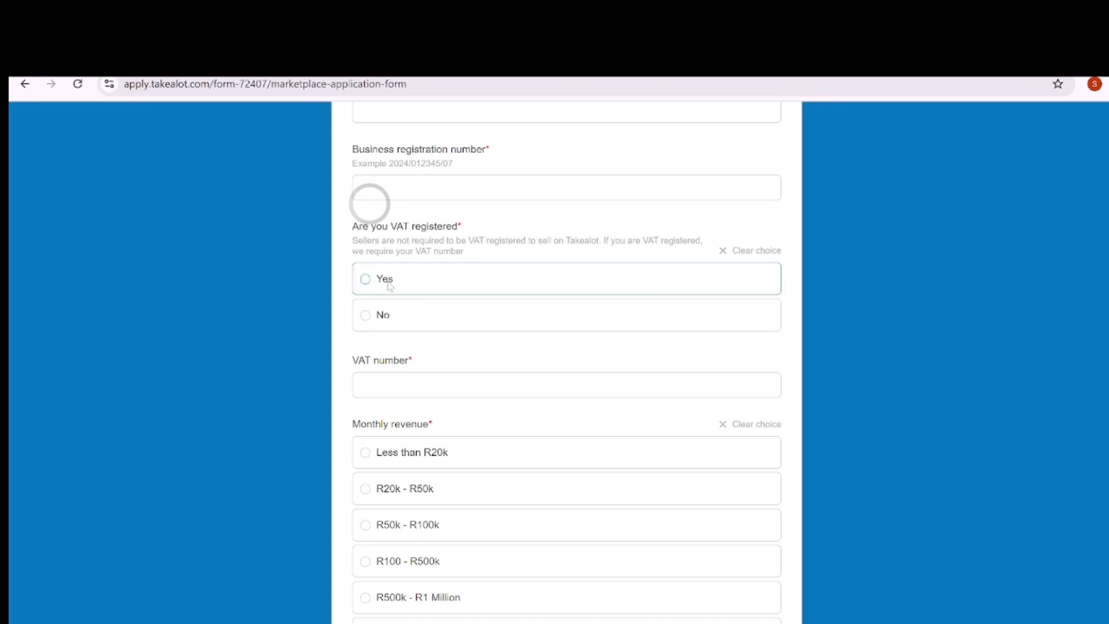
click(380, 325)
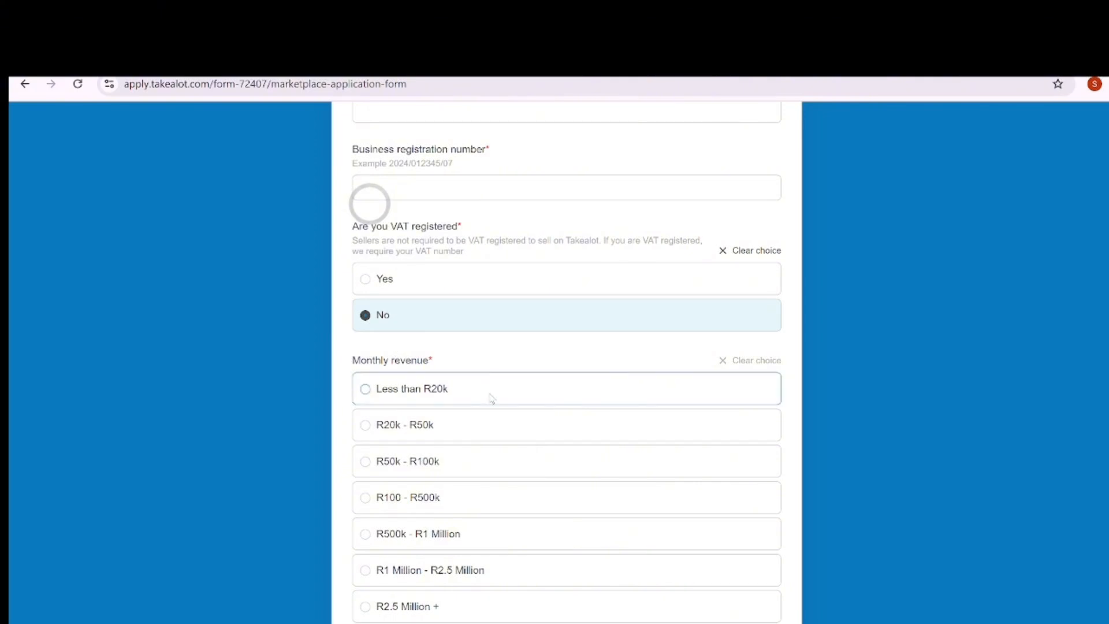
scroll(489, 398, down, 3)
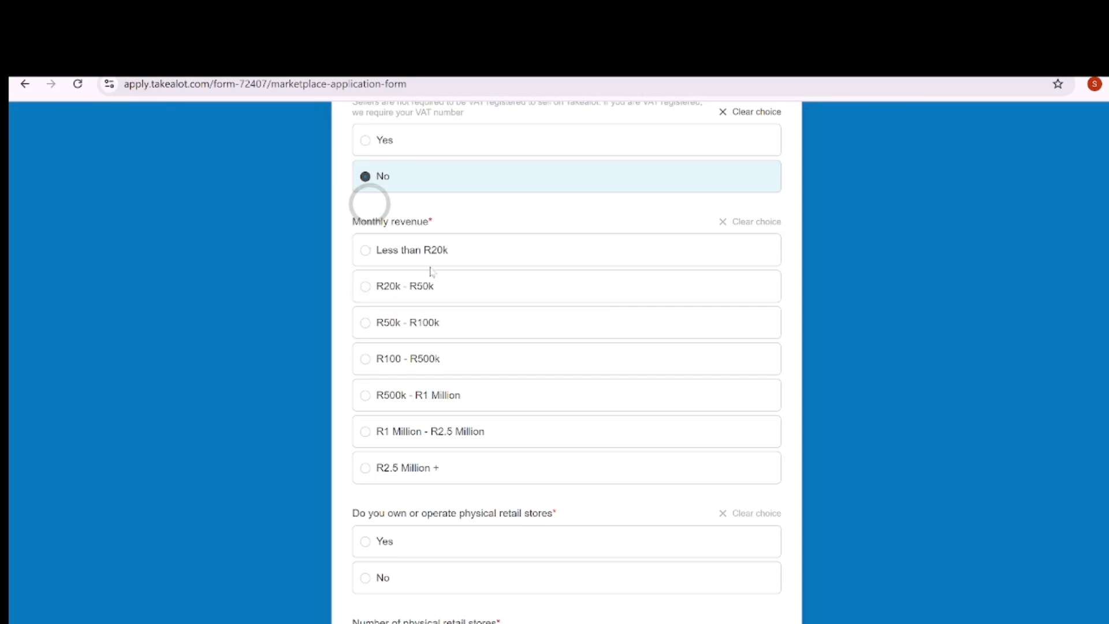
click(380, 255)
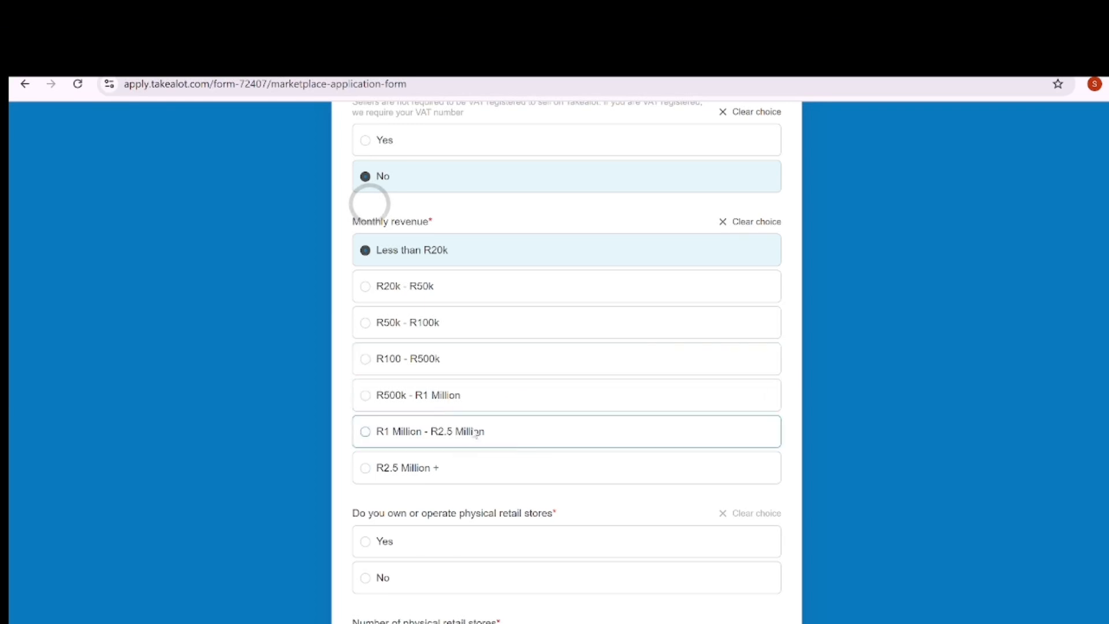
Review the form's physical retail store, supplier to retailers, marketplace seller account and unique products fields.
scroll(460, 460, down, 2)
scroll(369, 204, down, 1)
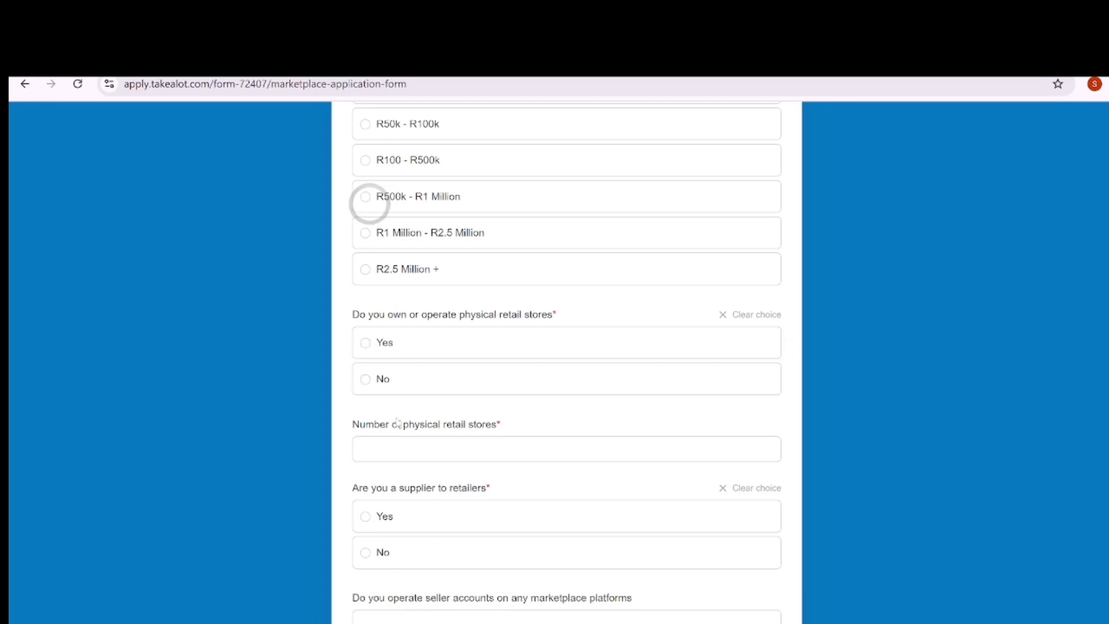
click(433, 448)
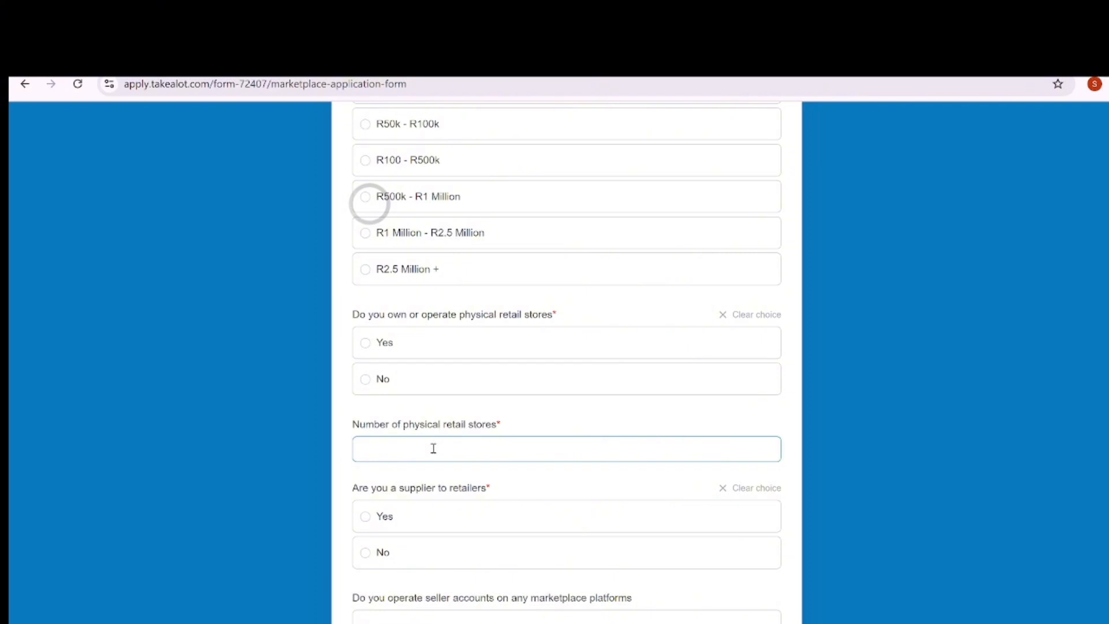
click(433, 448)
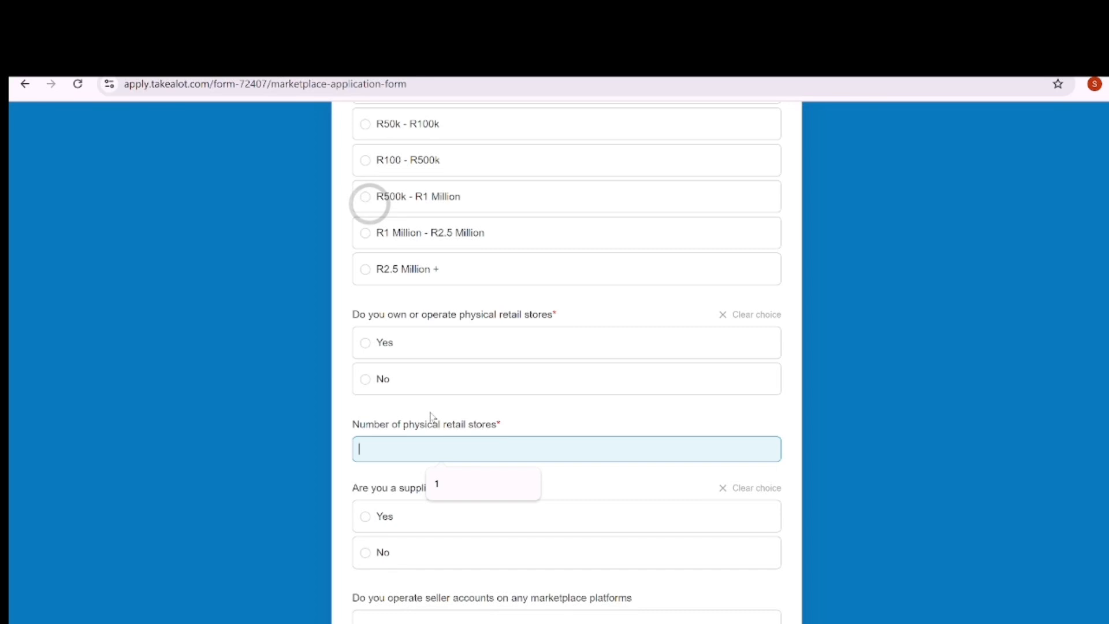
scroll(430, 416, down, 3)
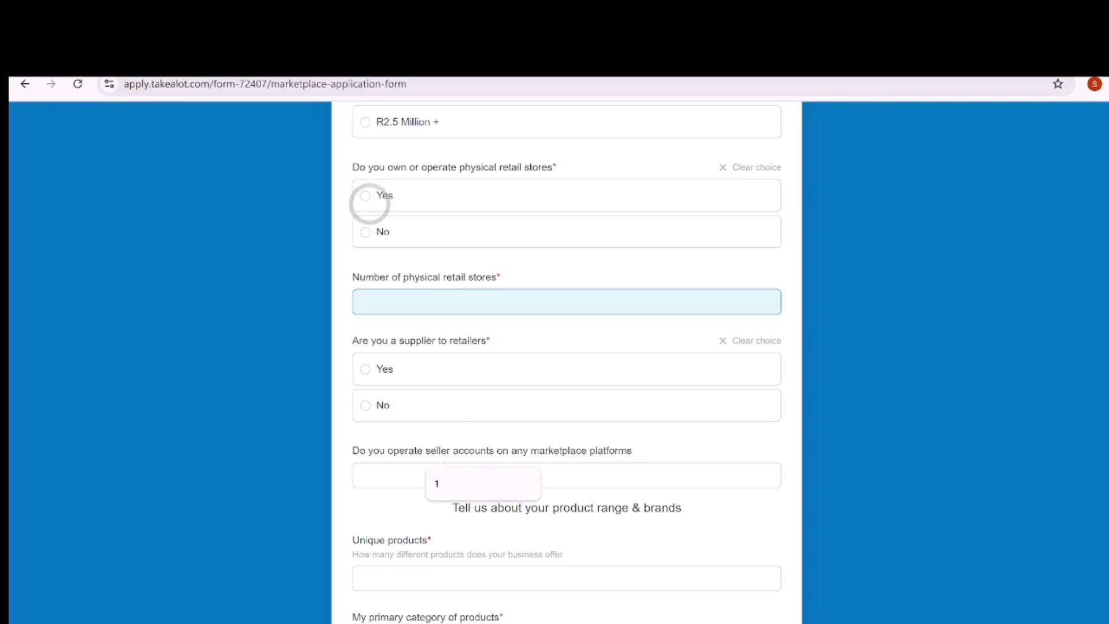
scroll(569, 560, down, 3)
text(1)
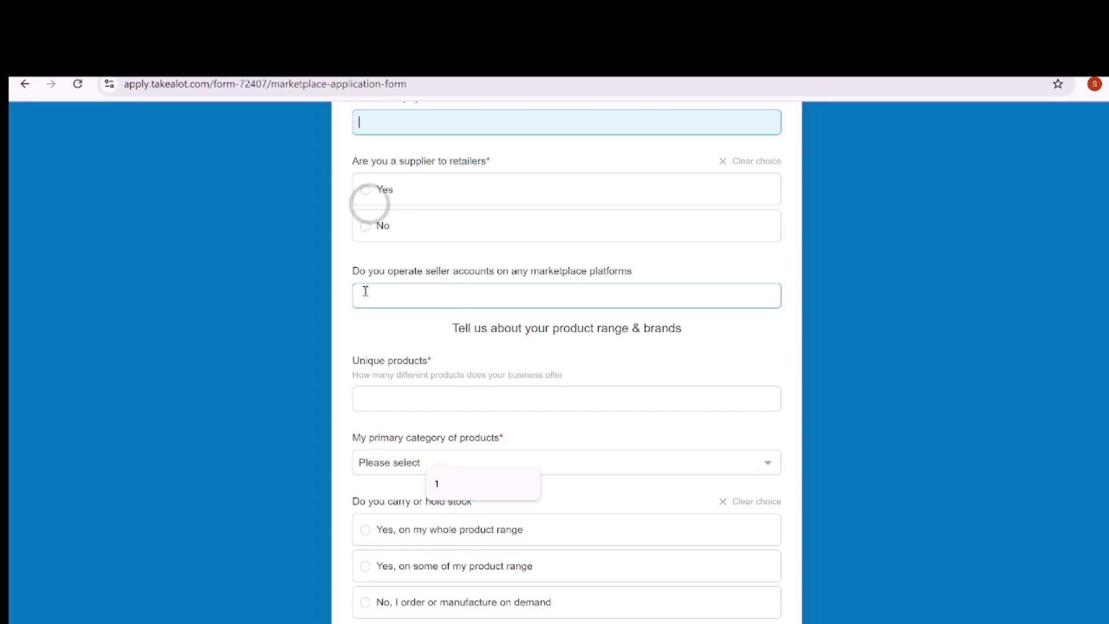
scroll(366, 291, down, 2)
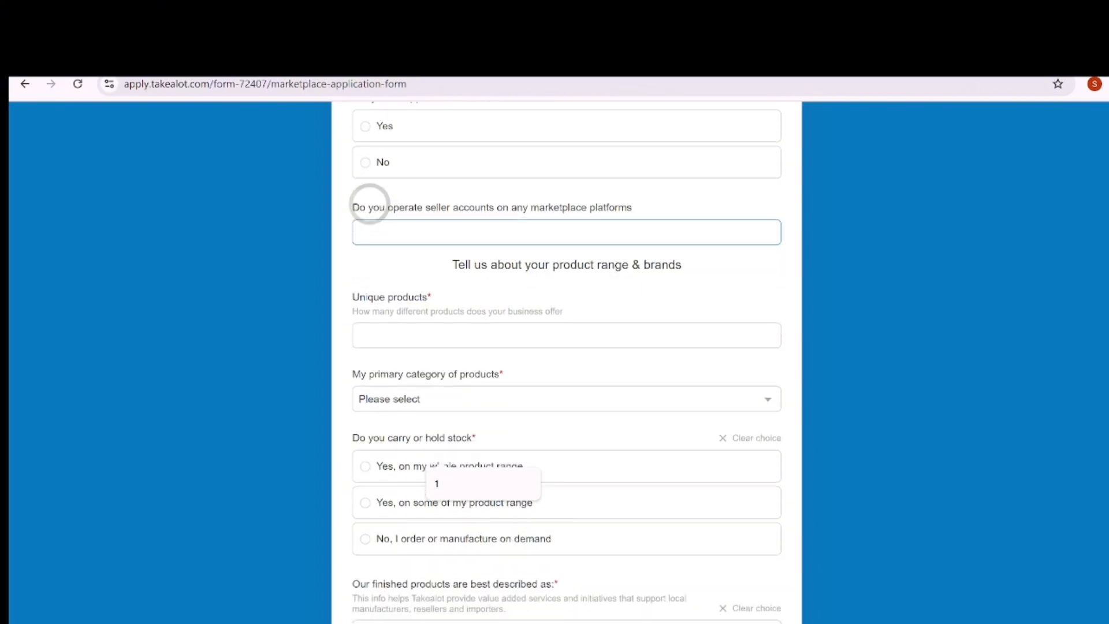
click(397, 322)
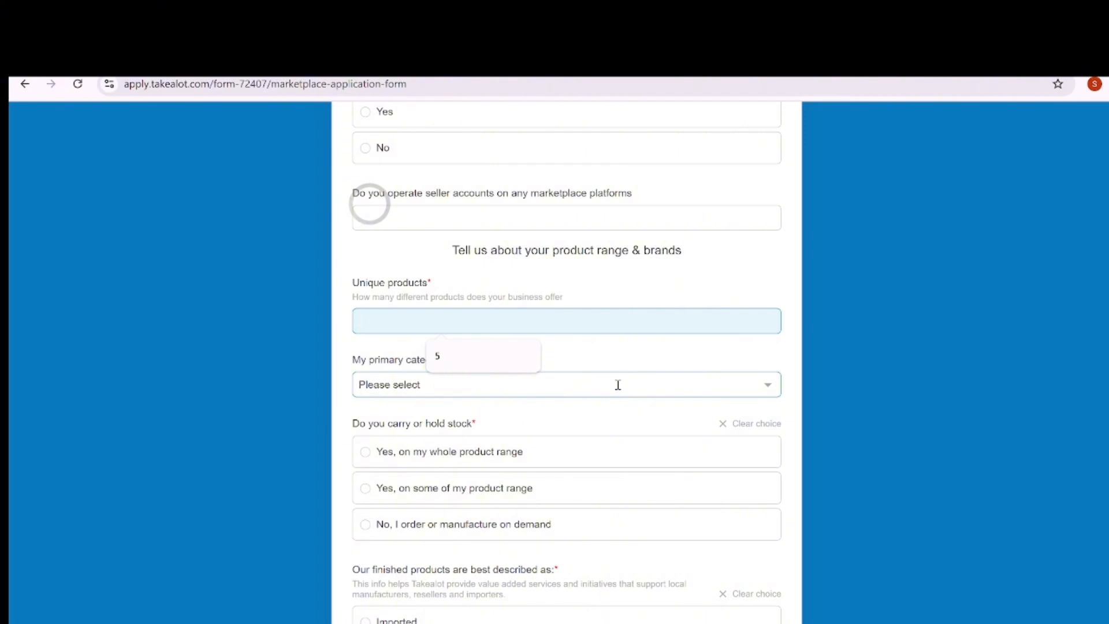
Choose Toys as the primary category of products and answer that stock is held on the whole product range.
click(578, 385)
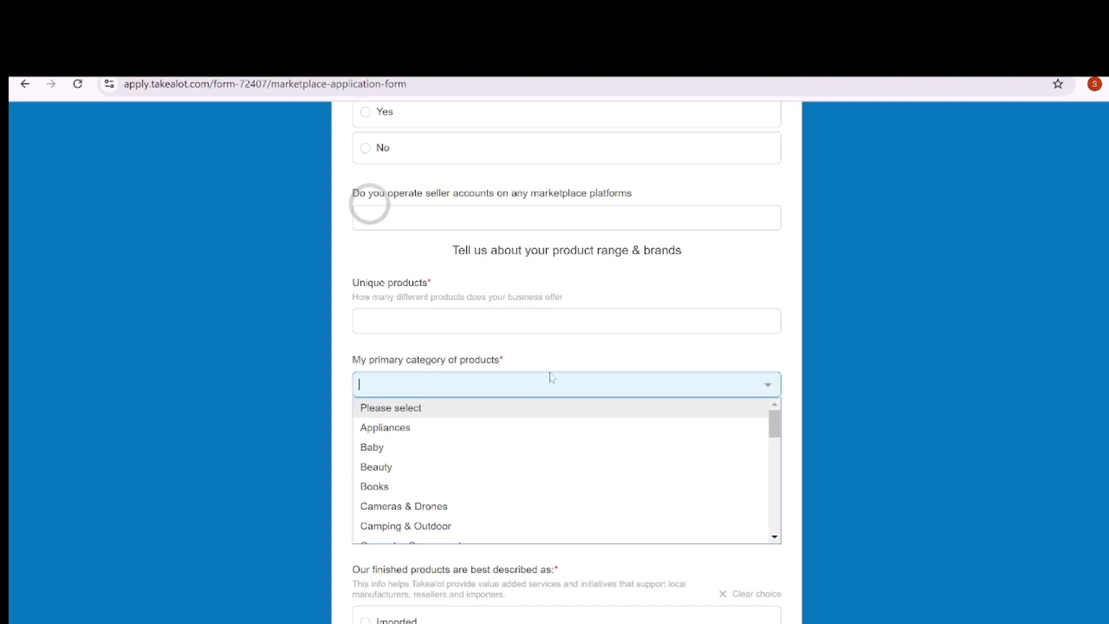
scroll(566, 471, down, 1)
scroll(566, 471, down, 2)
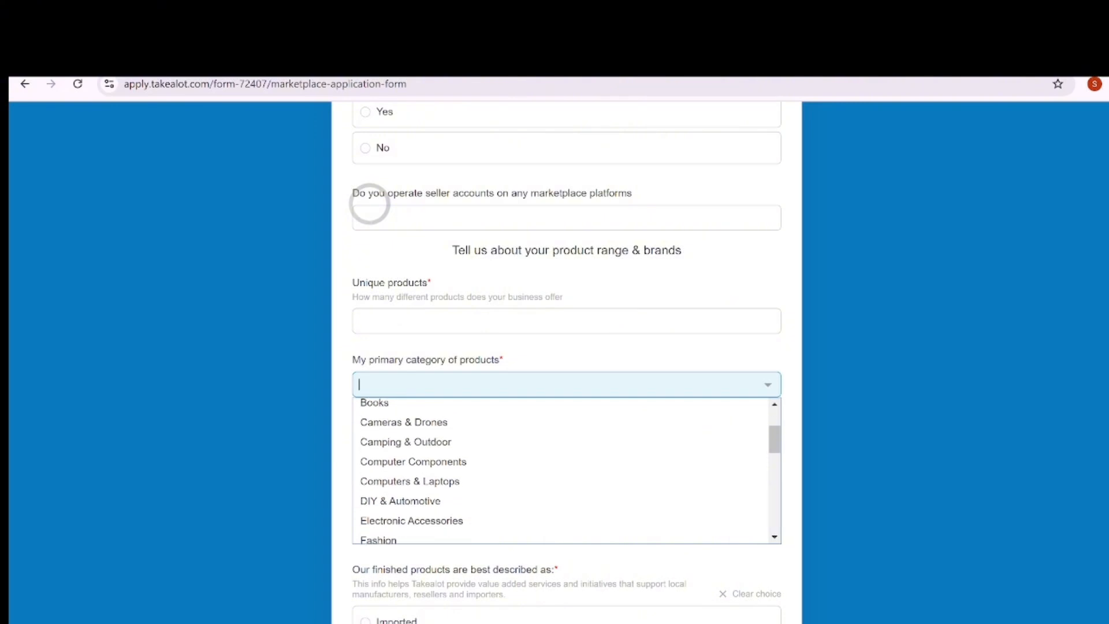
text(toy)
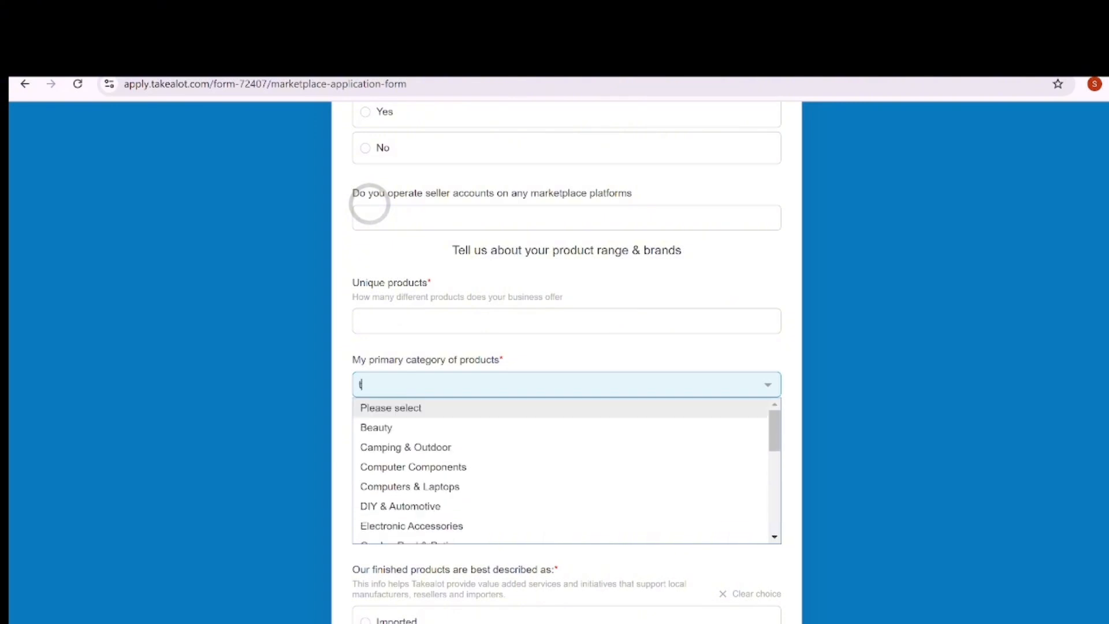
click(524, 407)
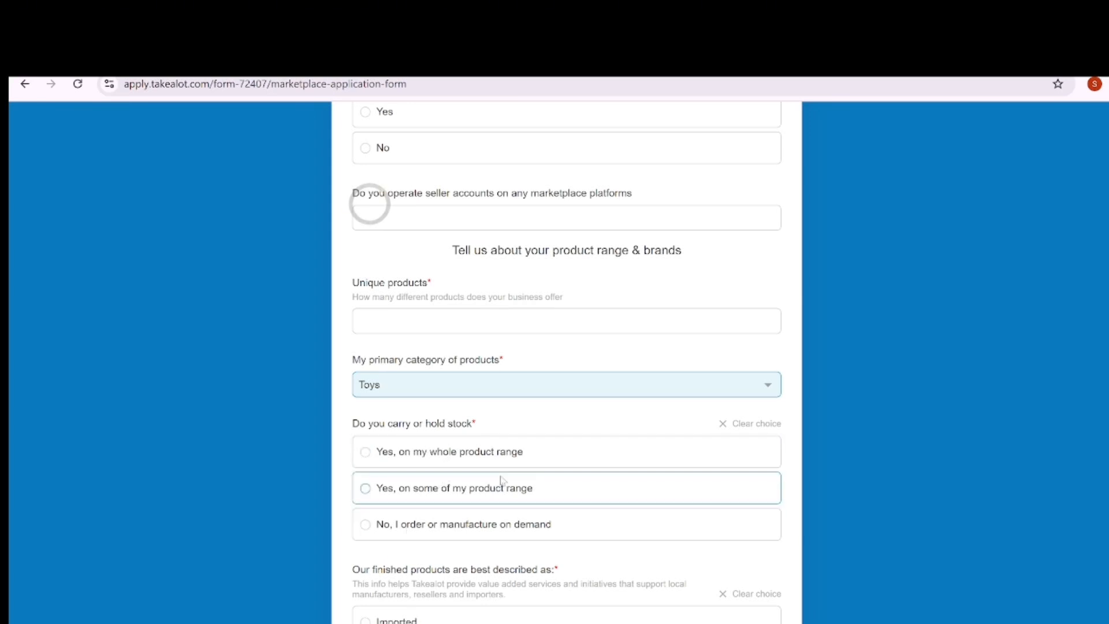
scroll(500, 481, down, 2)
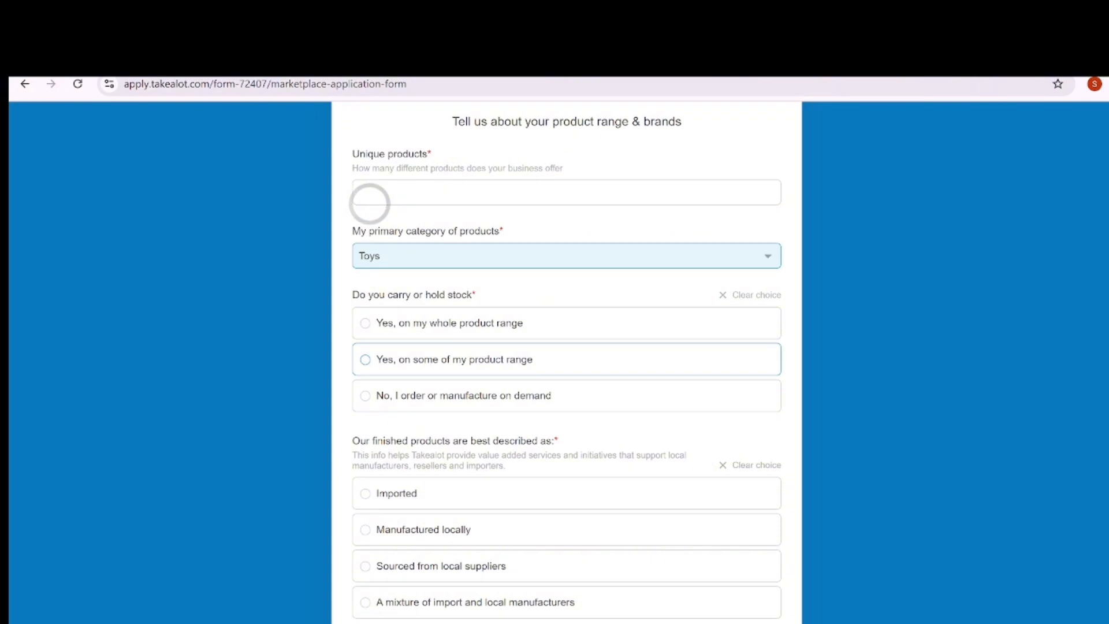
click(405, 327)
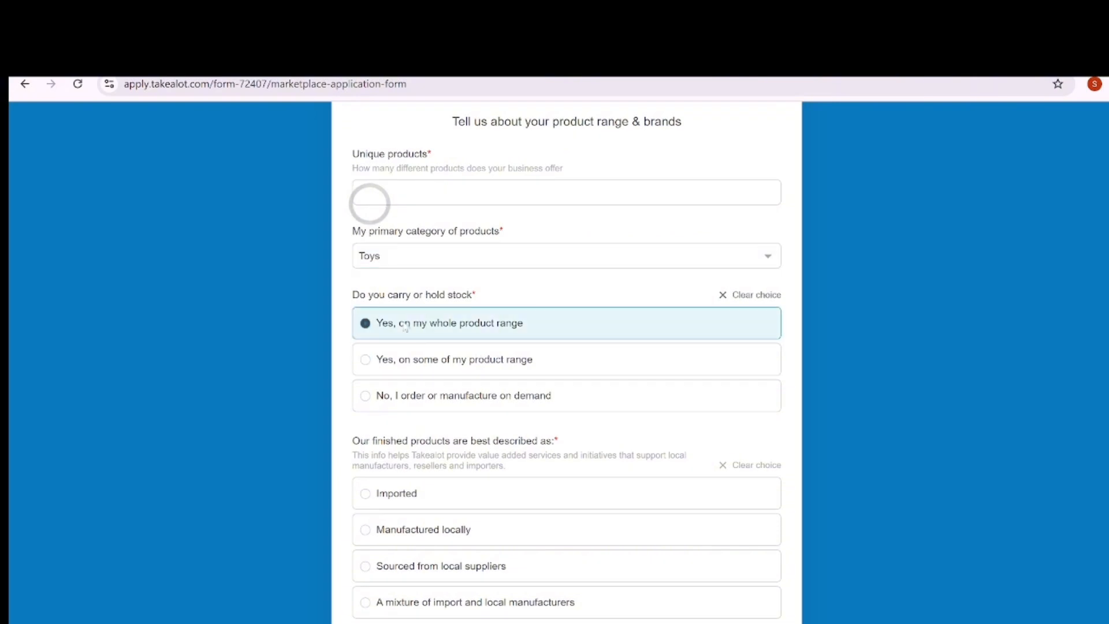
Review the options for product origin and branding, and the fields for brand names owned, resold or licensed.
scroll(406, 327, down, 2)
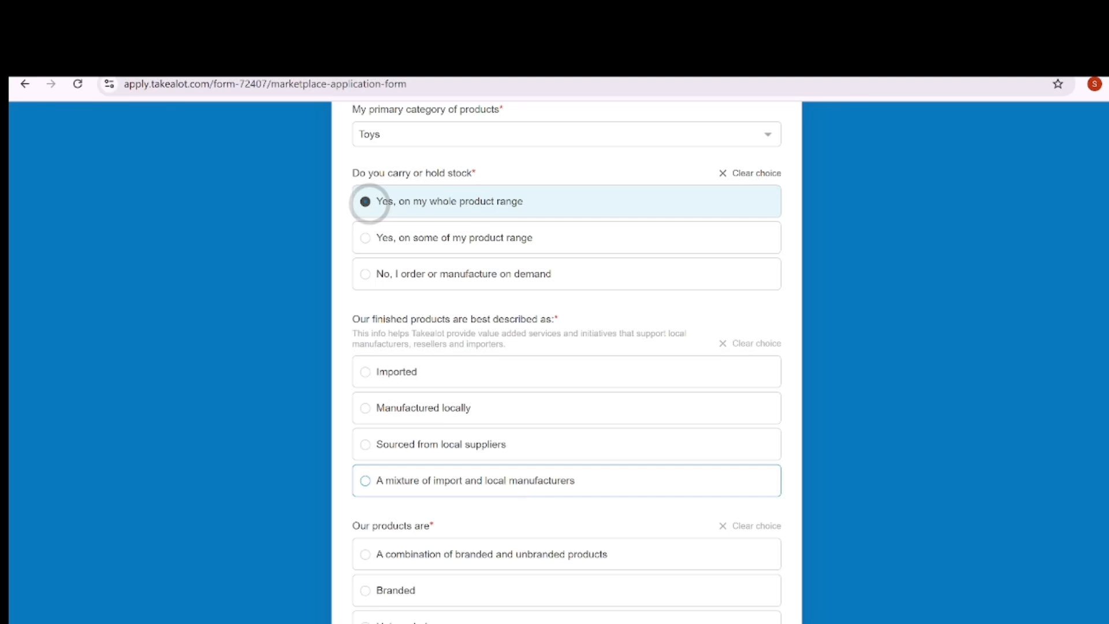
scroll(370, 203, down, 3)
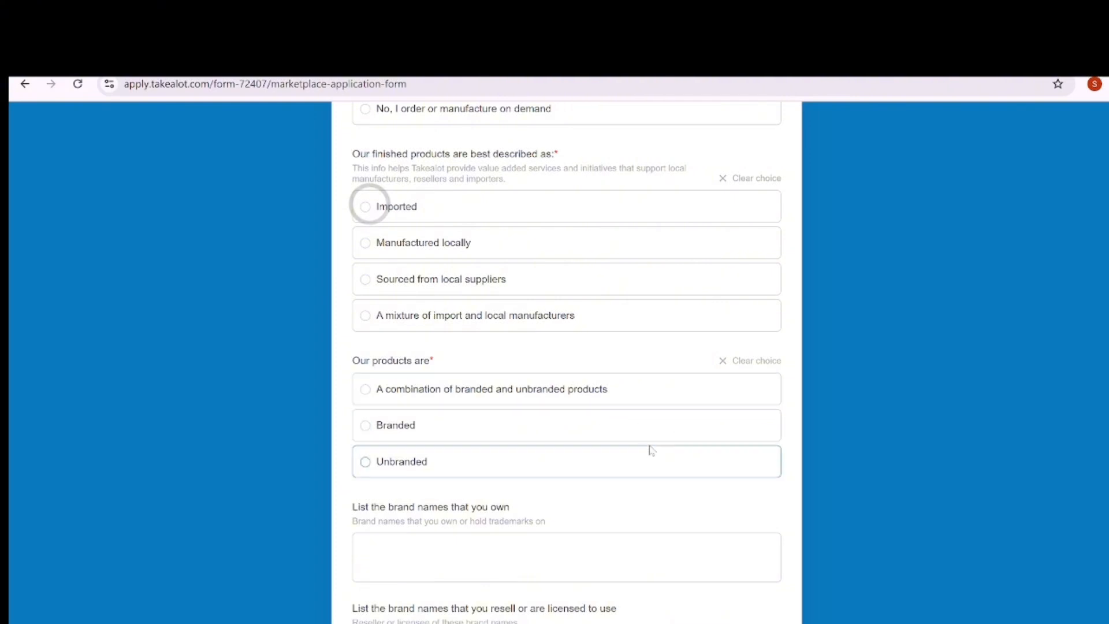
scroll(652, 450, down, 2)
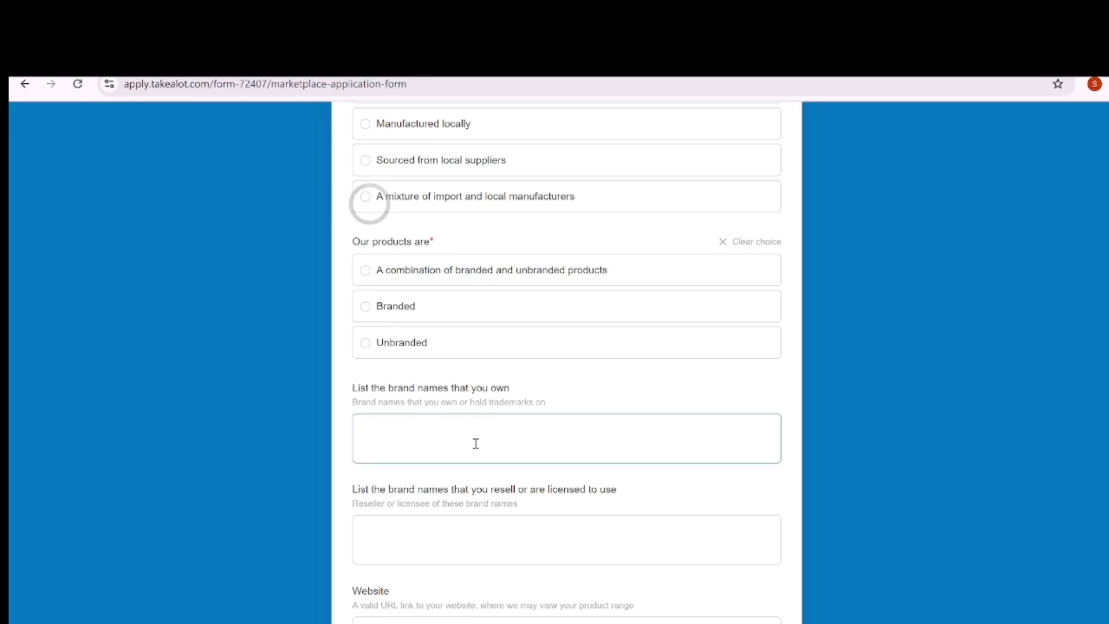
scroll(471, 465, down, 1)
scroll(370, 204, down, 1)
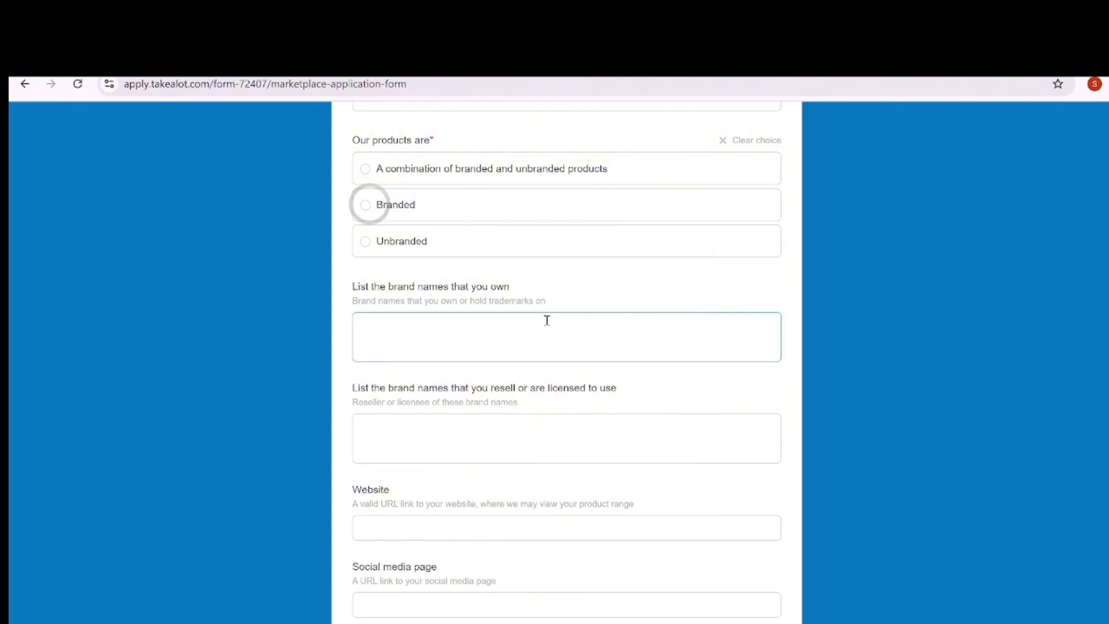
click(394, 446)
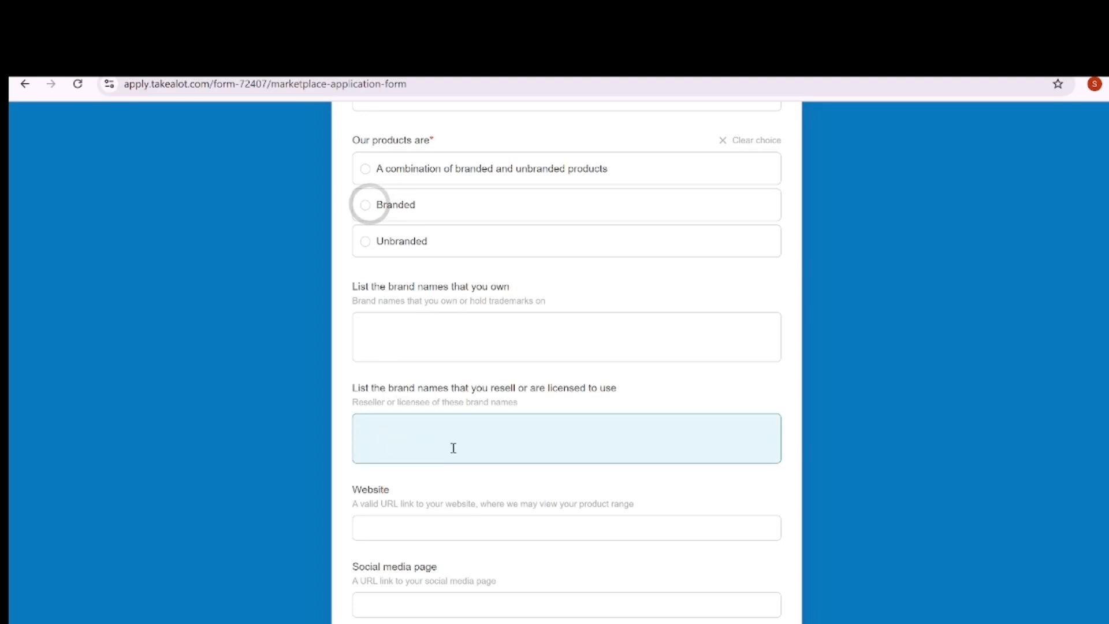
Review the form's website and social media page fields below the brand name lists.
scroll(453, 446, down, 2)
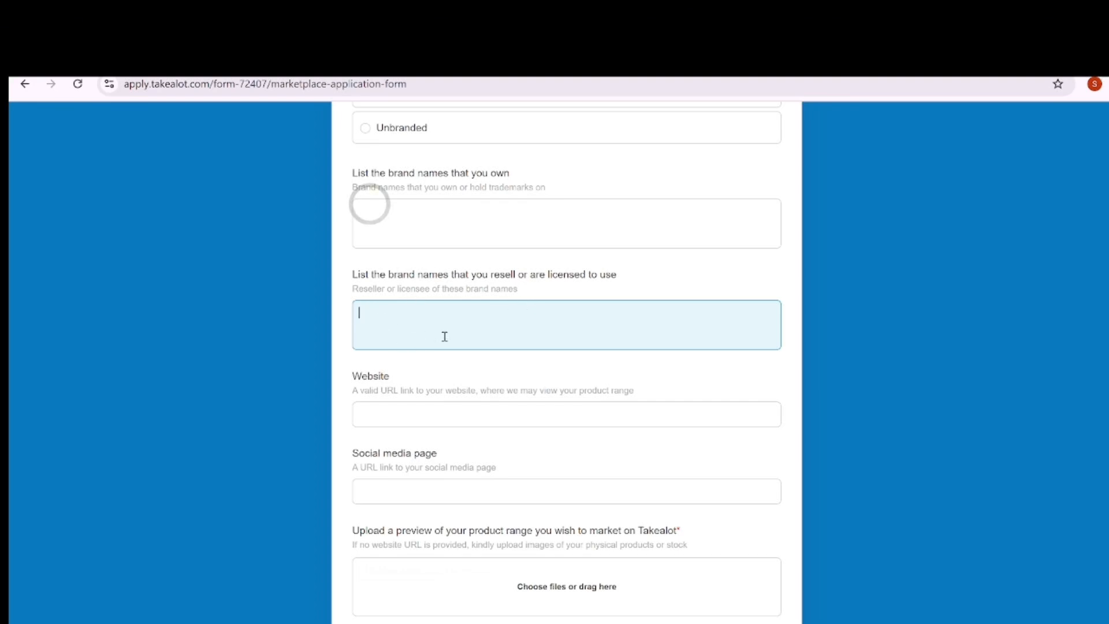
click(406, 412)
click(508, 328)
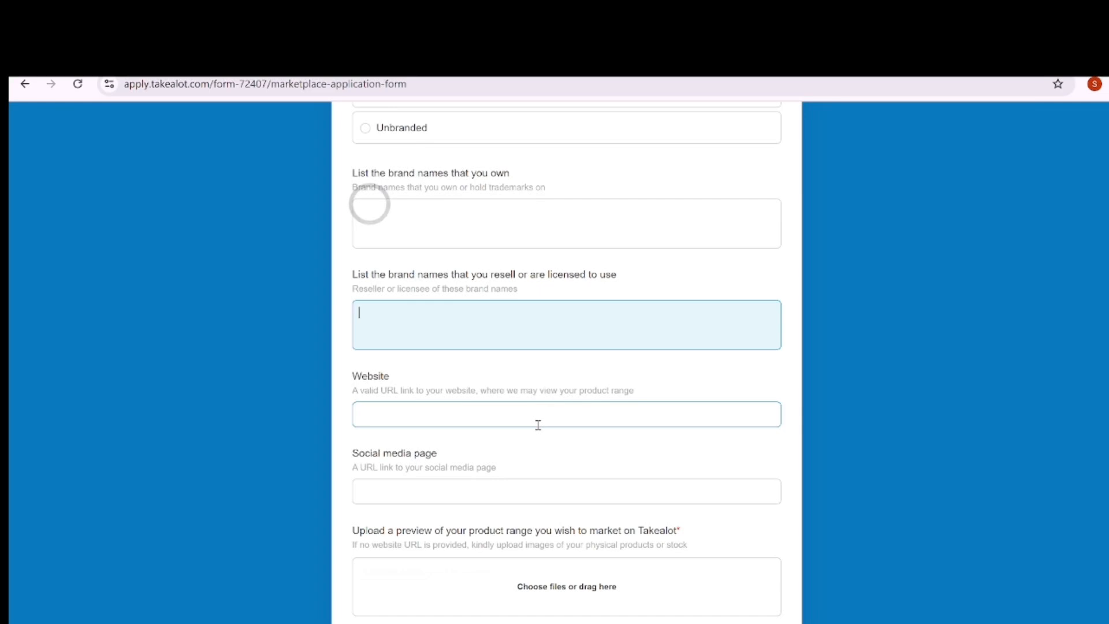
scroll(370, 204, down, 2)
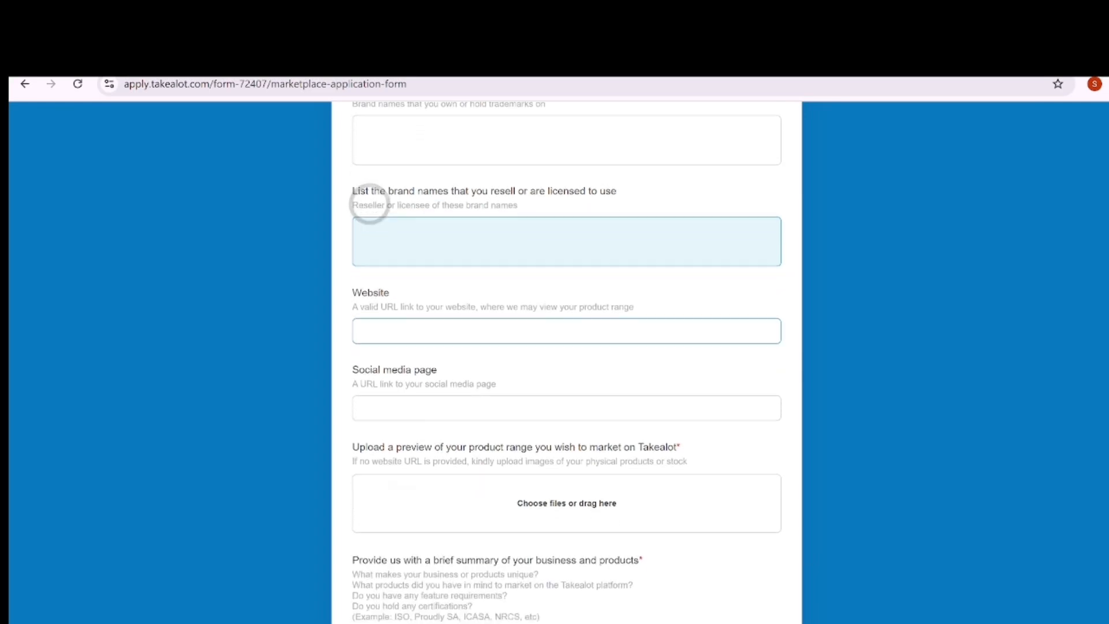
click(464, 414)
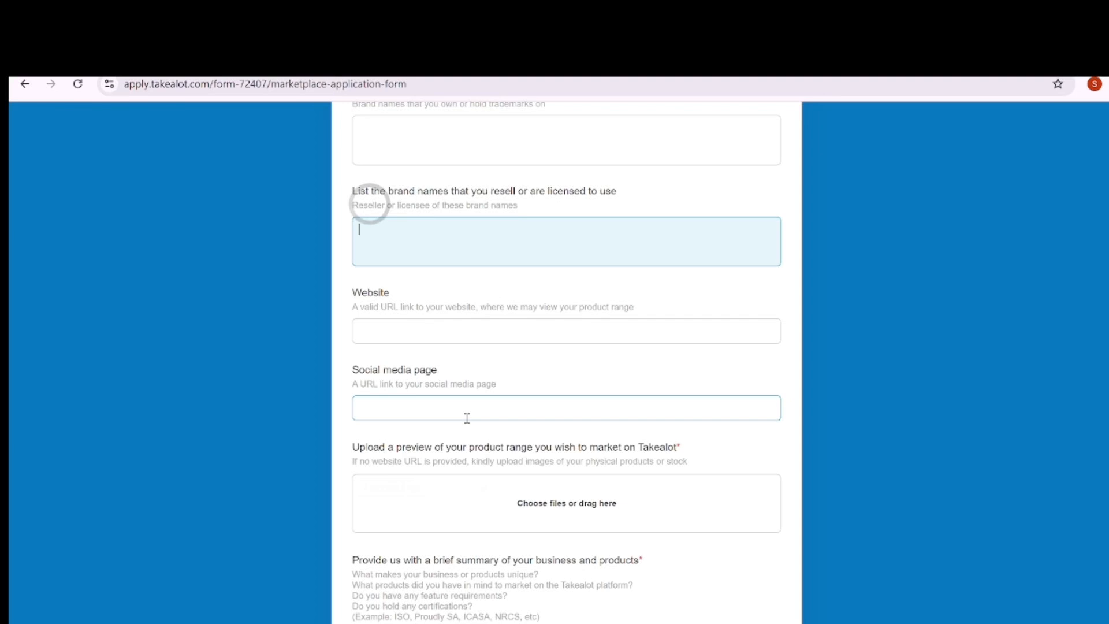
Check Takealot's "Seller application closed" email in Gmail, then return to the form's website, social media and product preview upload fields.
scroll(370, 203, down, 2)
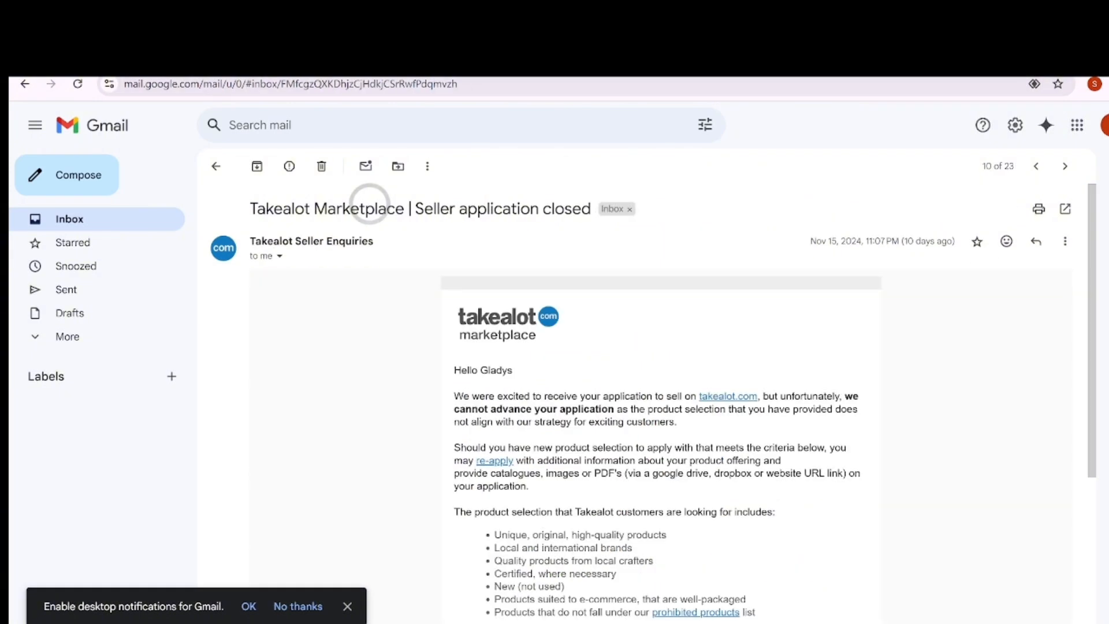
scroll(369, 204, down, 2)
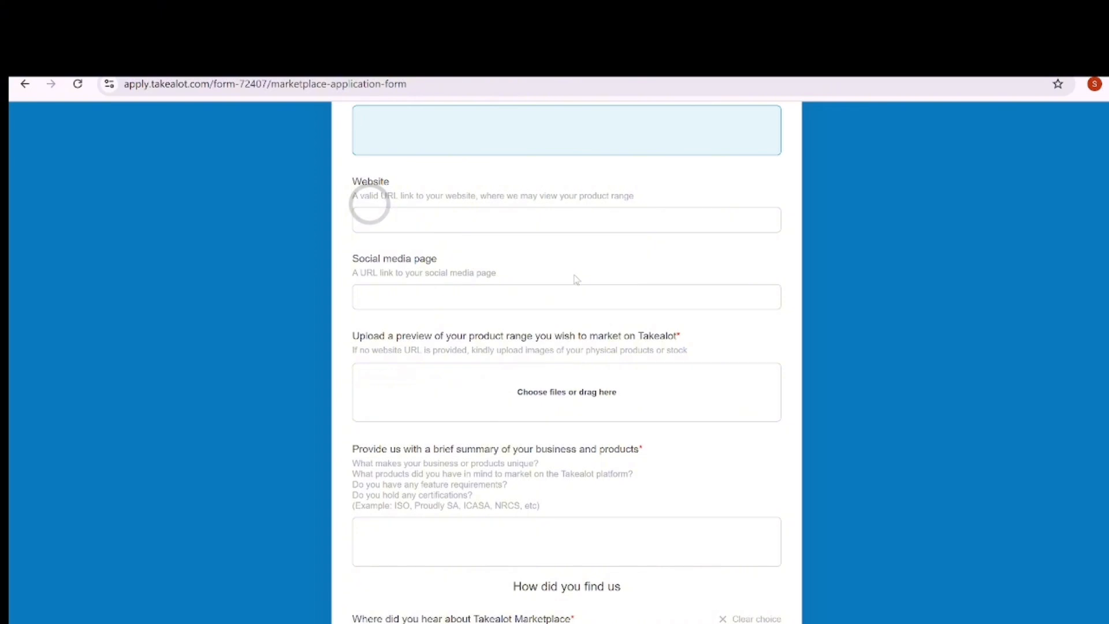
scroll(576, 279, up, 2)
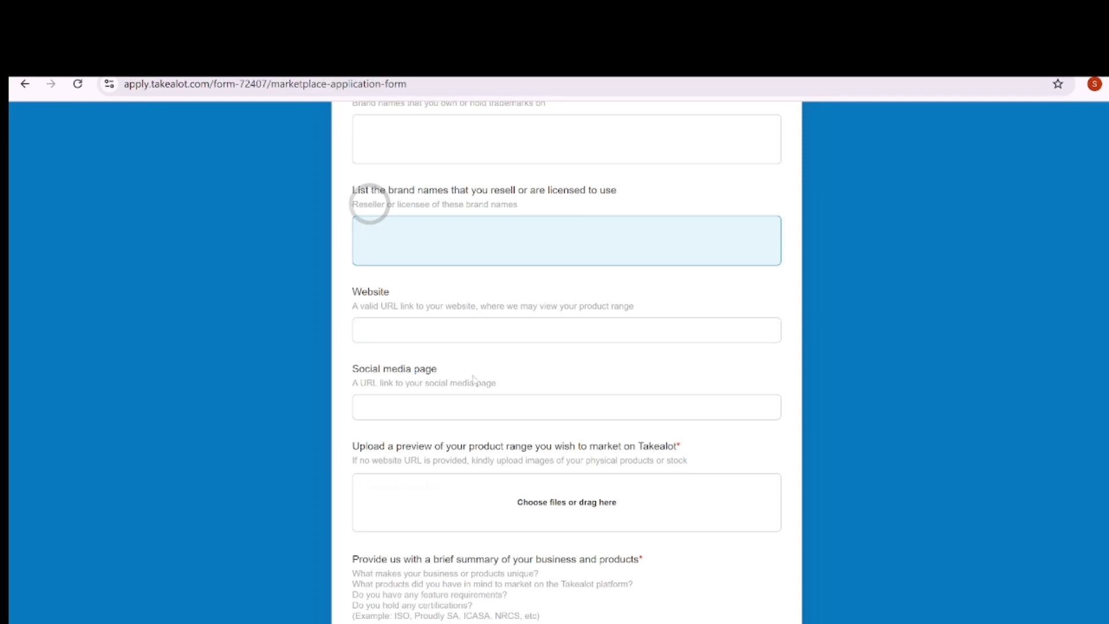
scroll(473, 379, up, 2)
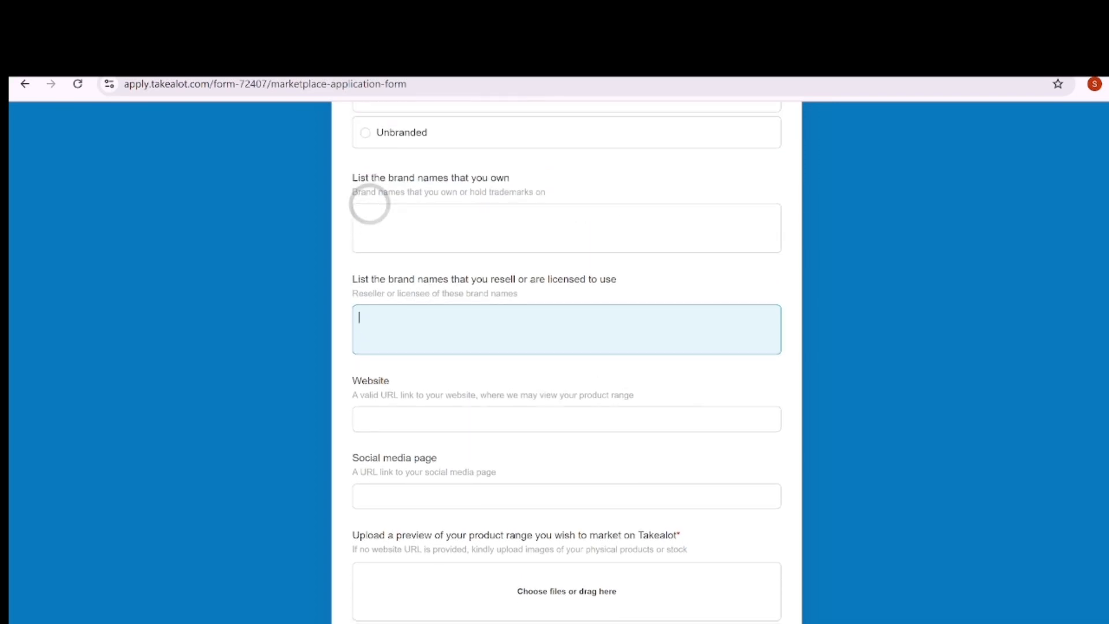
scroll(370, 203, down, 6)
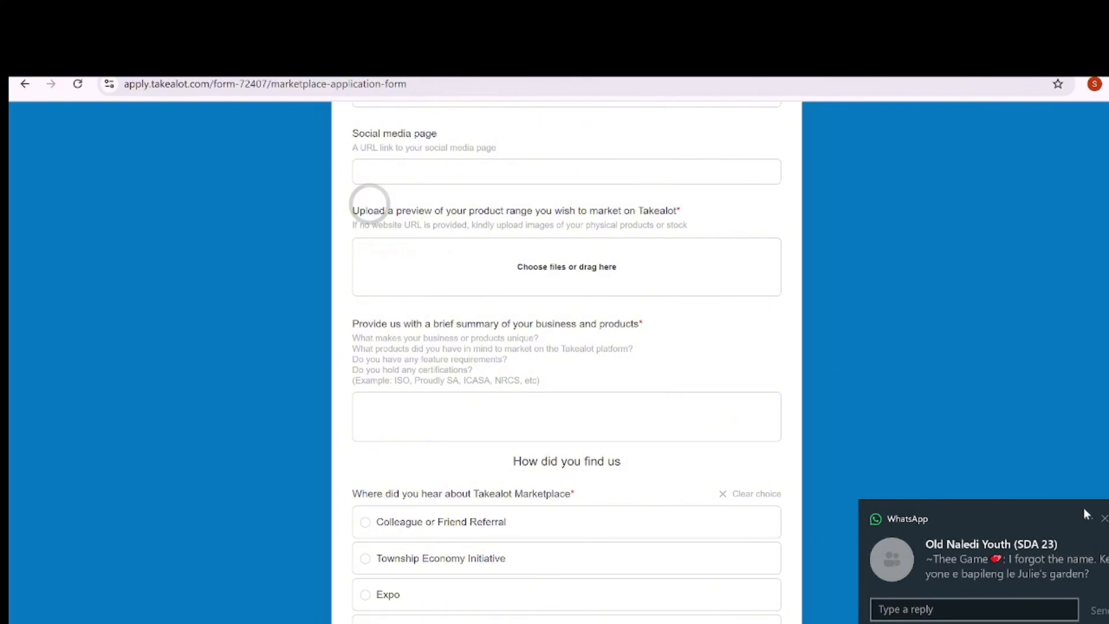
click(1104, 519)
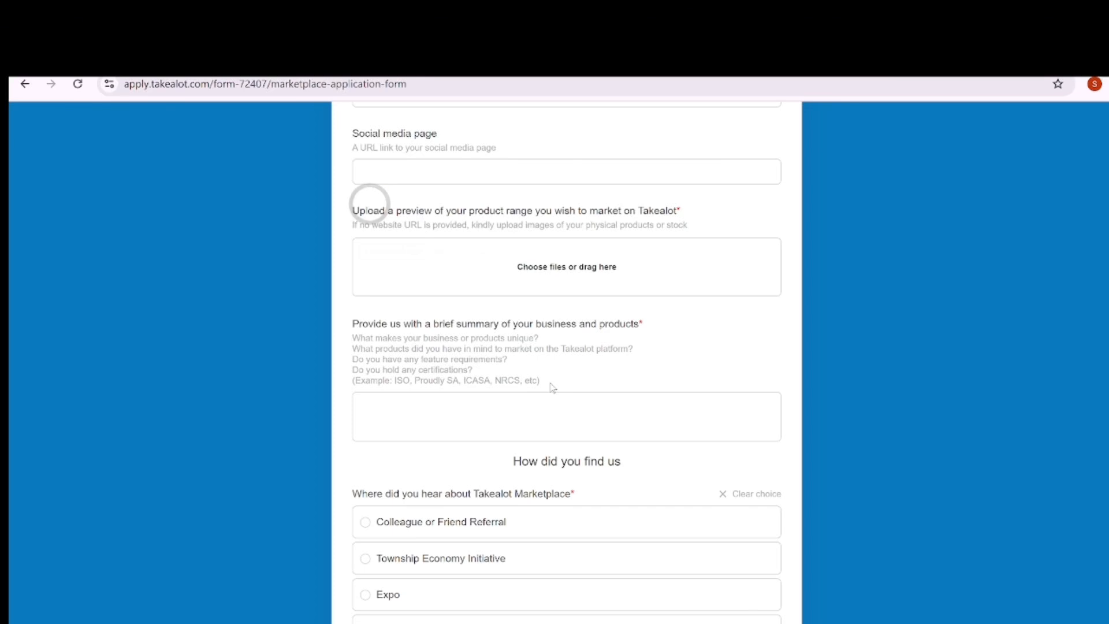
Review the business and products summary field, the options for hearing about Takealot Marketplace, and the privacy policy agreement.
click(516, 433)
click(499, 405)
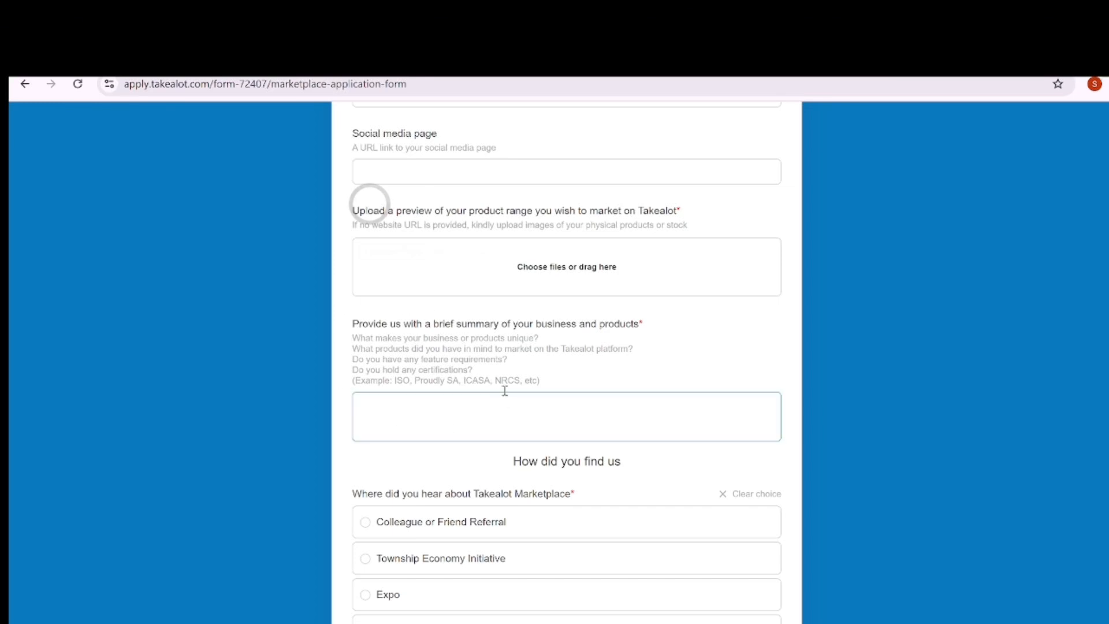
click(499, 380)
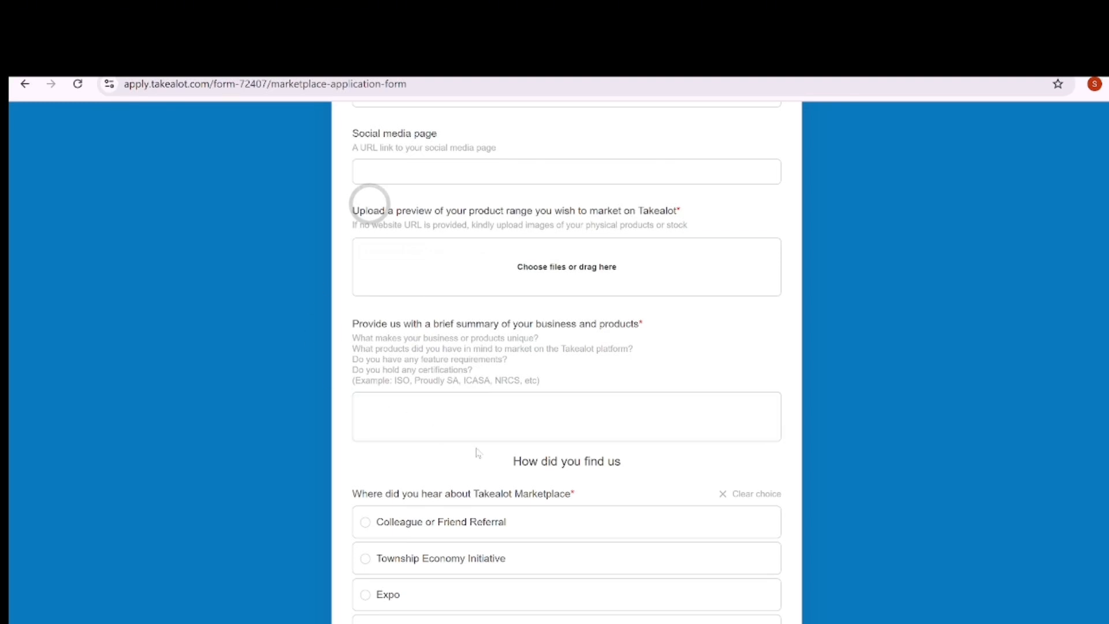
scroll(369, 203, down, 2)
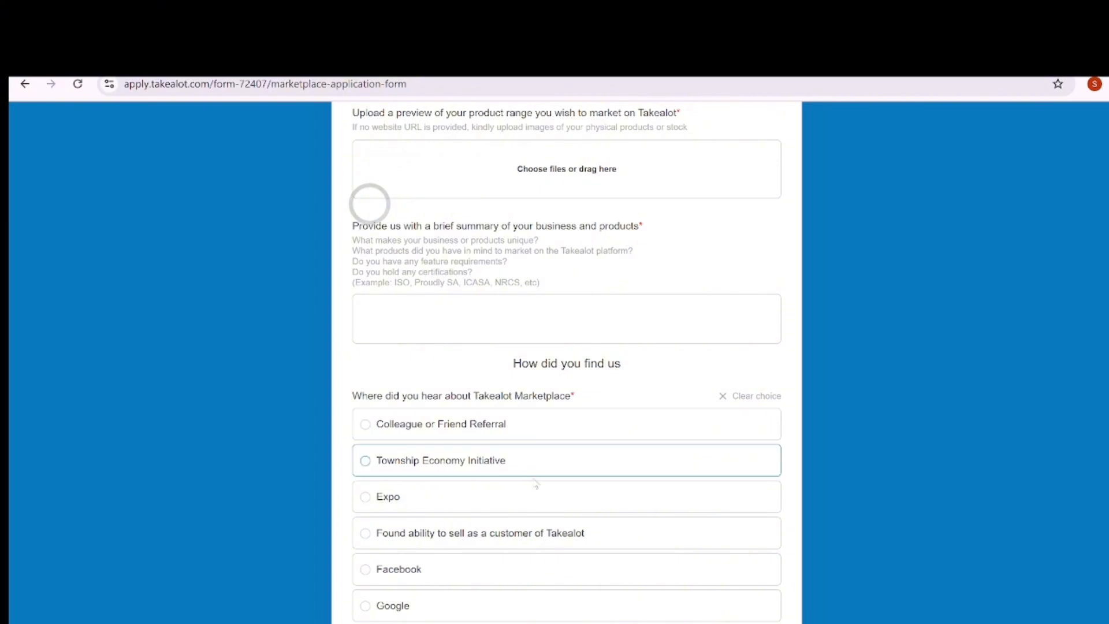
scroll(537, 495, down, 1)
scroll(370, 203, down, 2)
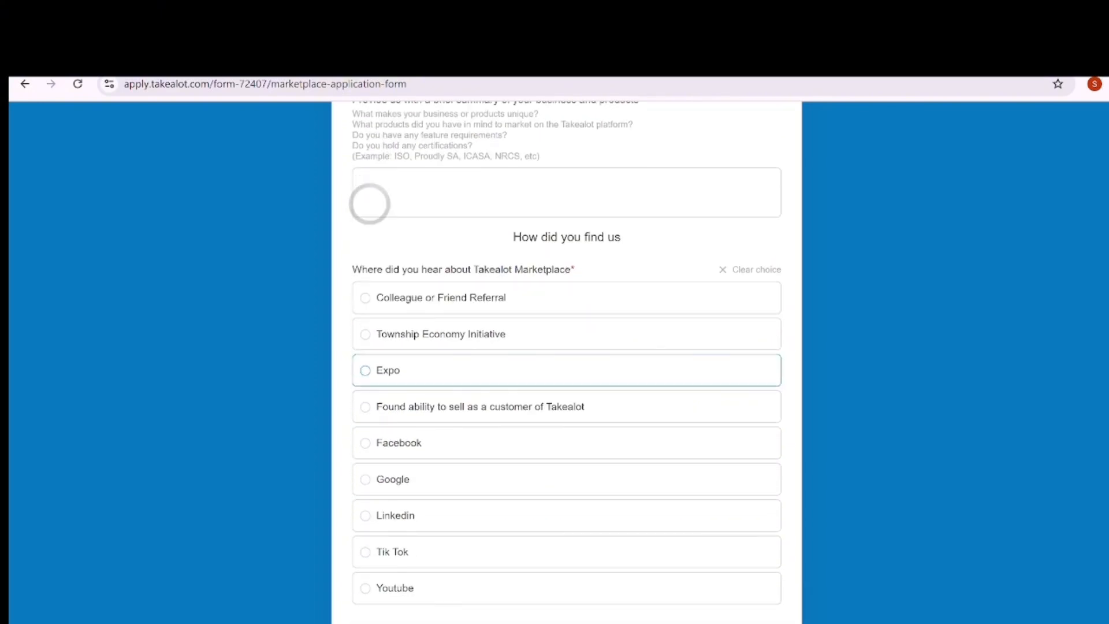
scroll(369, 203, down, 2)
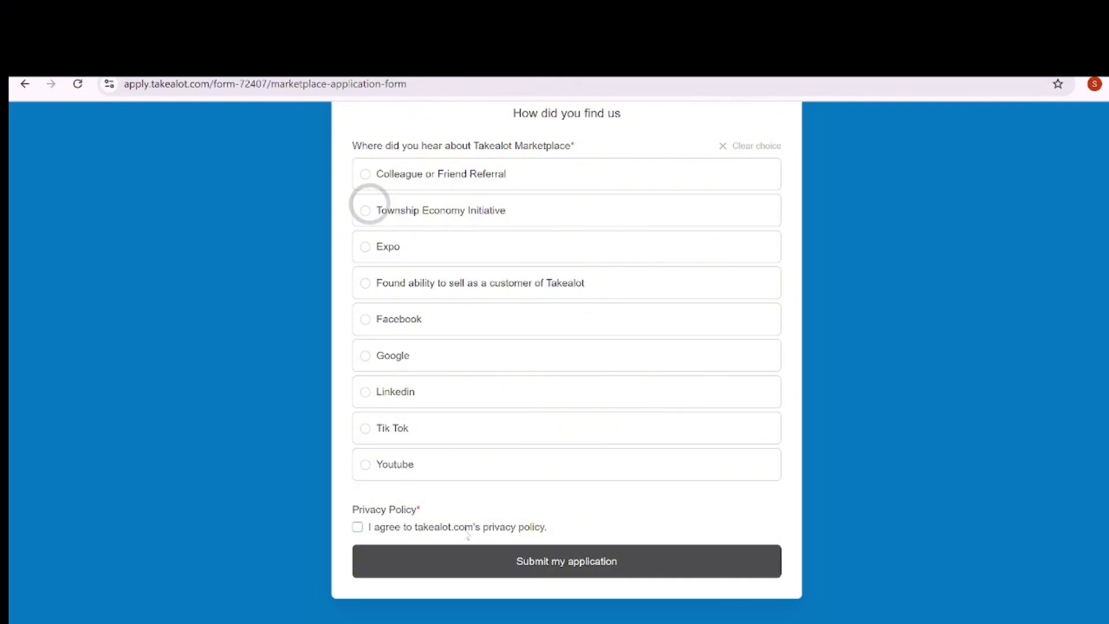
Open takealot.com's seller privacy policy from the application form and look over its first page.
click(512, 527)
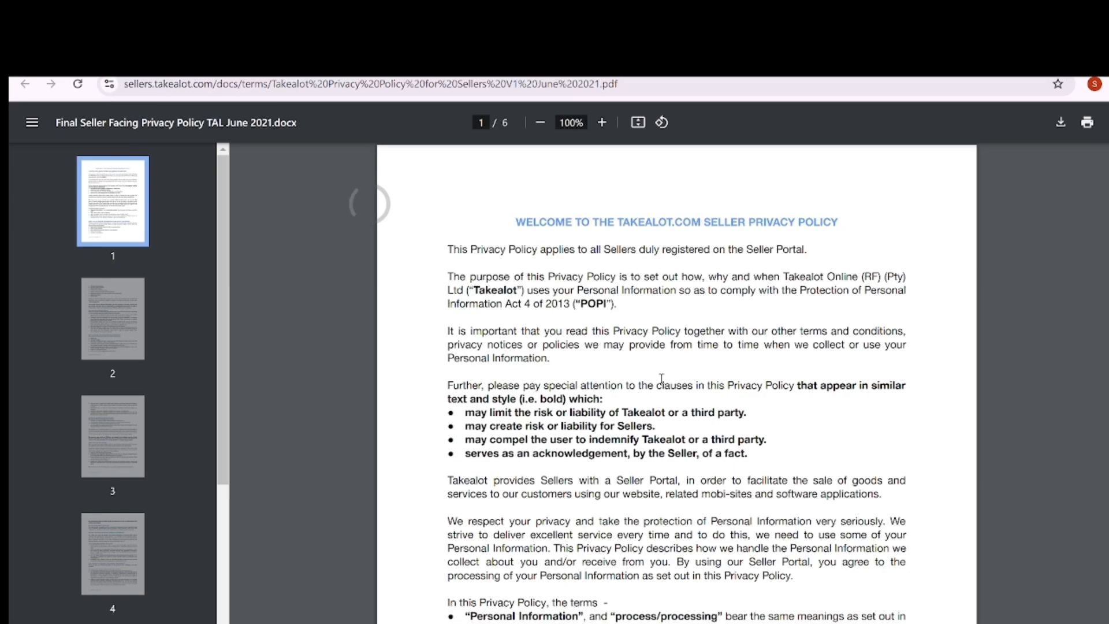
scroll(662, 378, down, 2)
scroll(661, 378, up, 2)
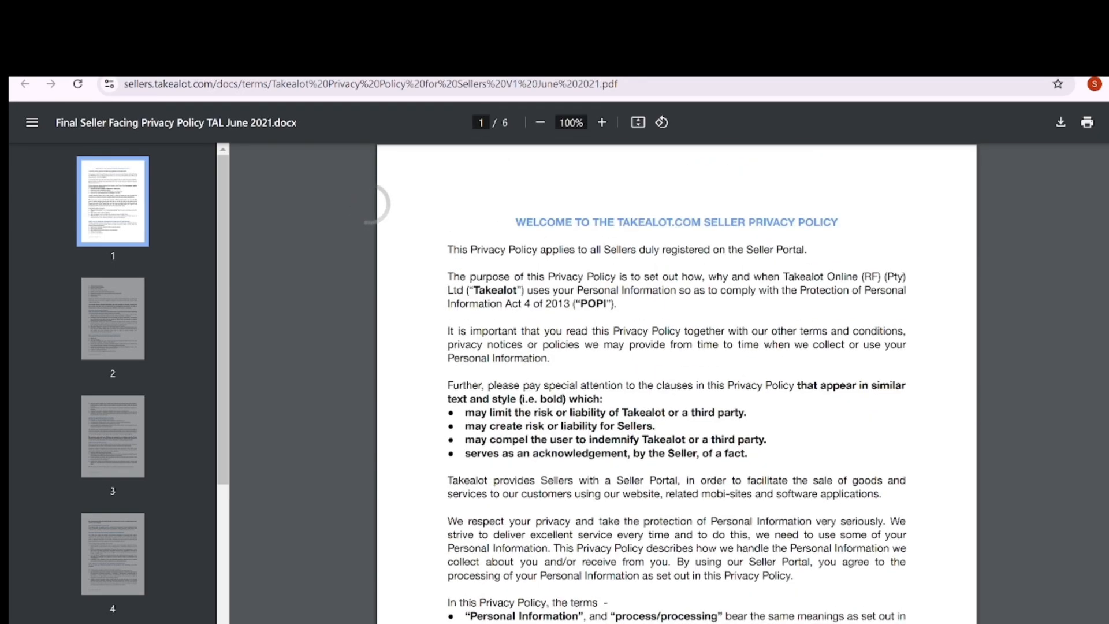
Skim the seller privacy policy up to the reasons for processing personal information on page 3, and return to the application form.
scroll(661, 379, down, 1)
scroll(677, 381, down, 14)
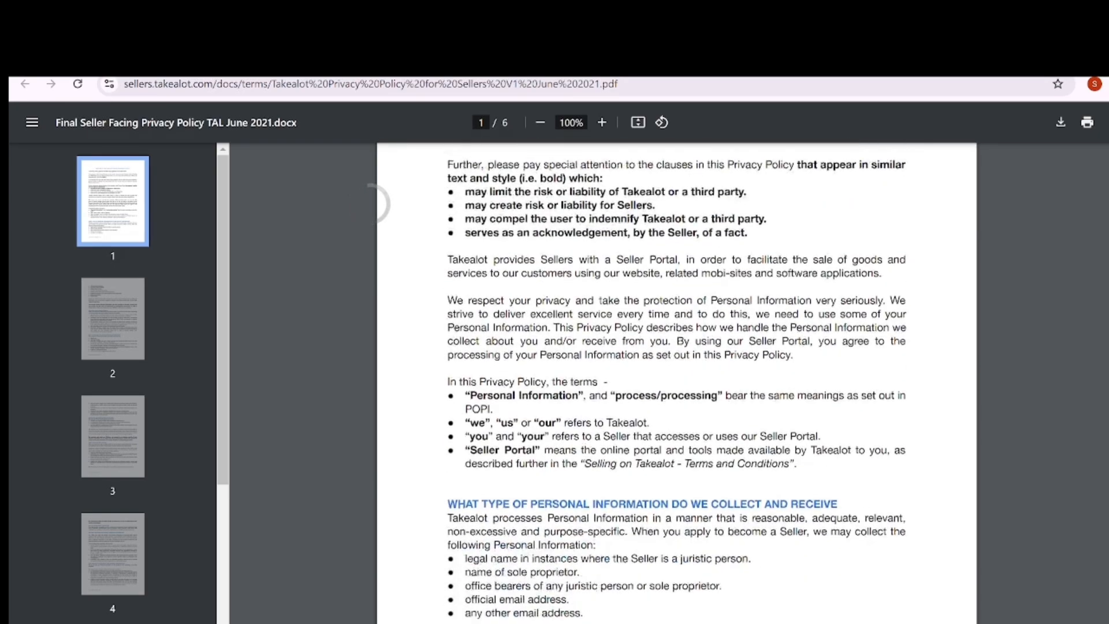
scroll(676, 382, down, 15)
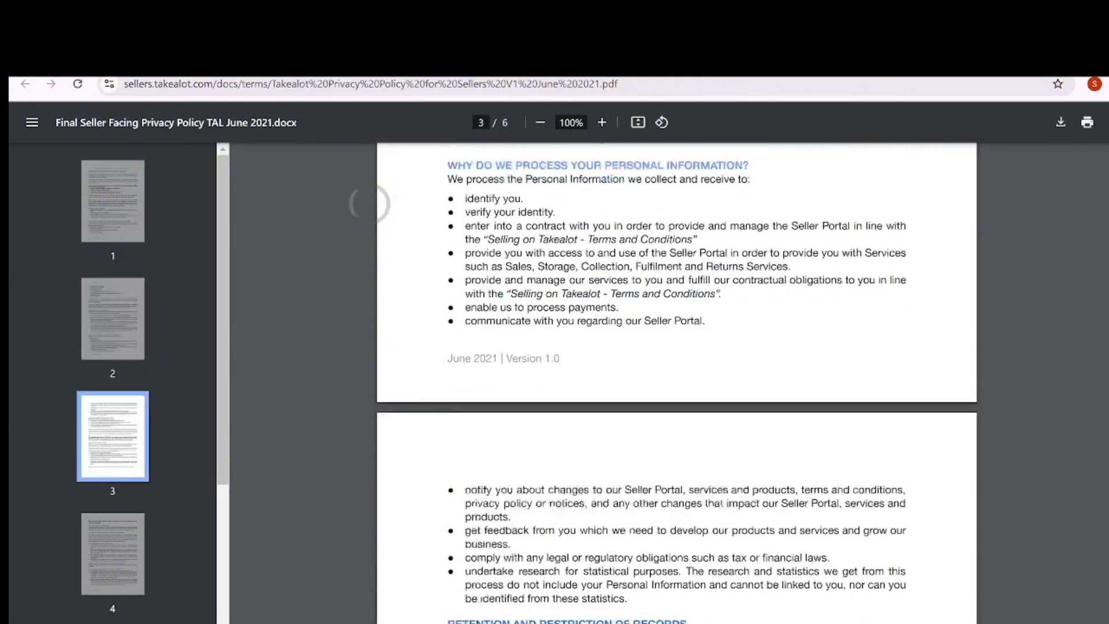
key(ctrl+shift+Tab)
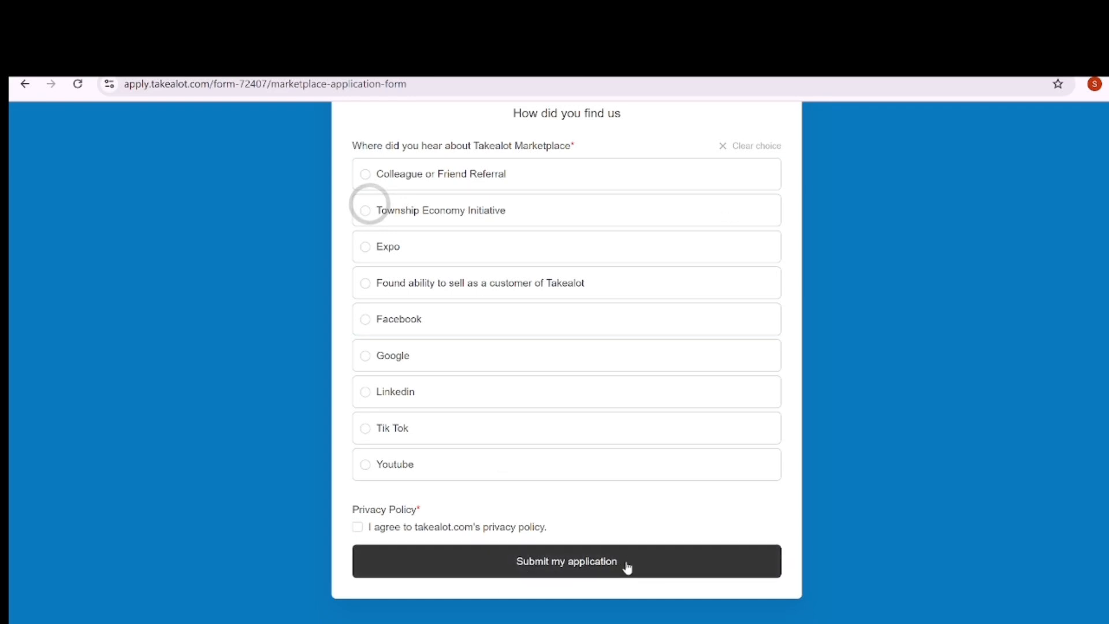
Recheck the form's questions about holding stock, how the finished products are described, and whether products are branded or unbranded.
scroll(627, 567, up, 17)
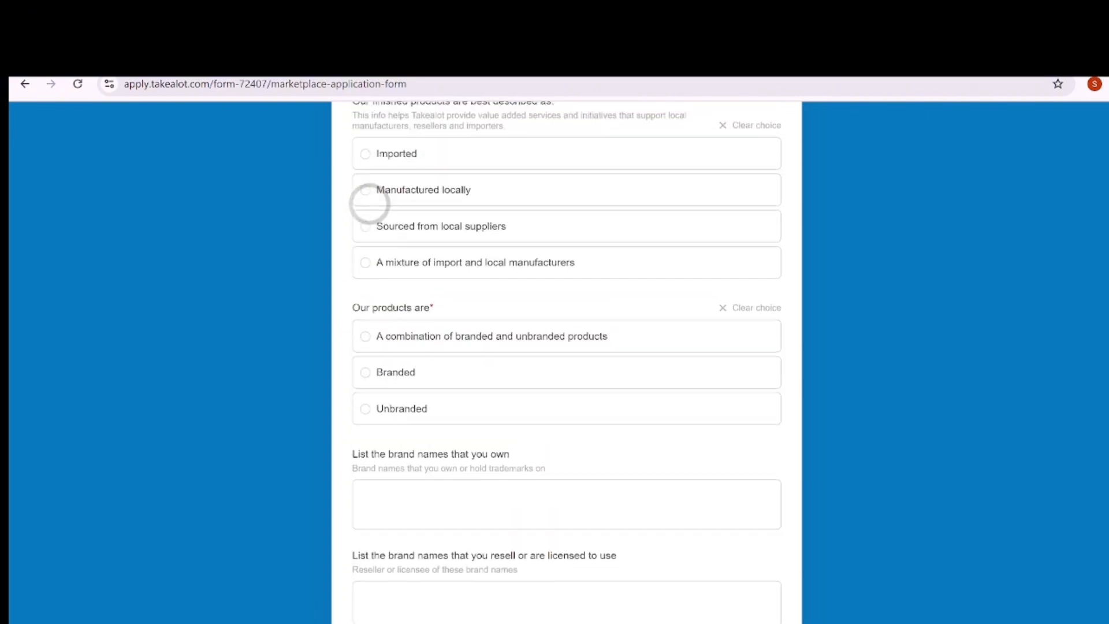
scroll(369, 203, up, 2)
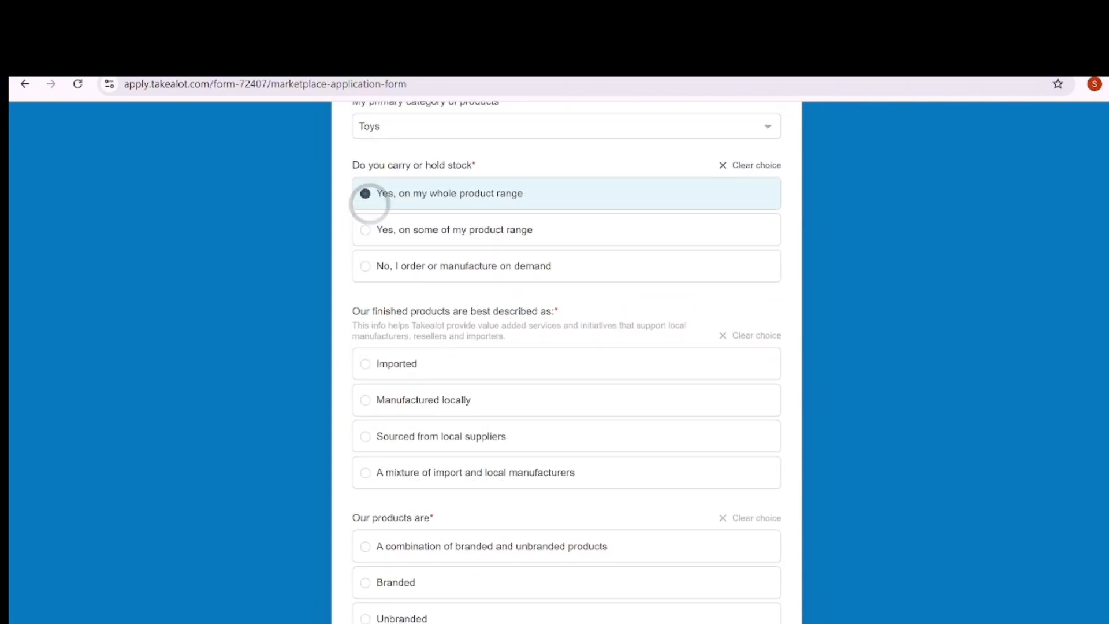
scroll(370, 203, down, 3)
scroll(370, 204, up, 1)
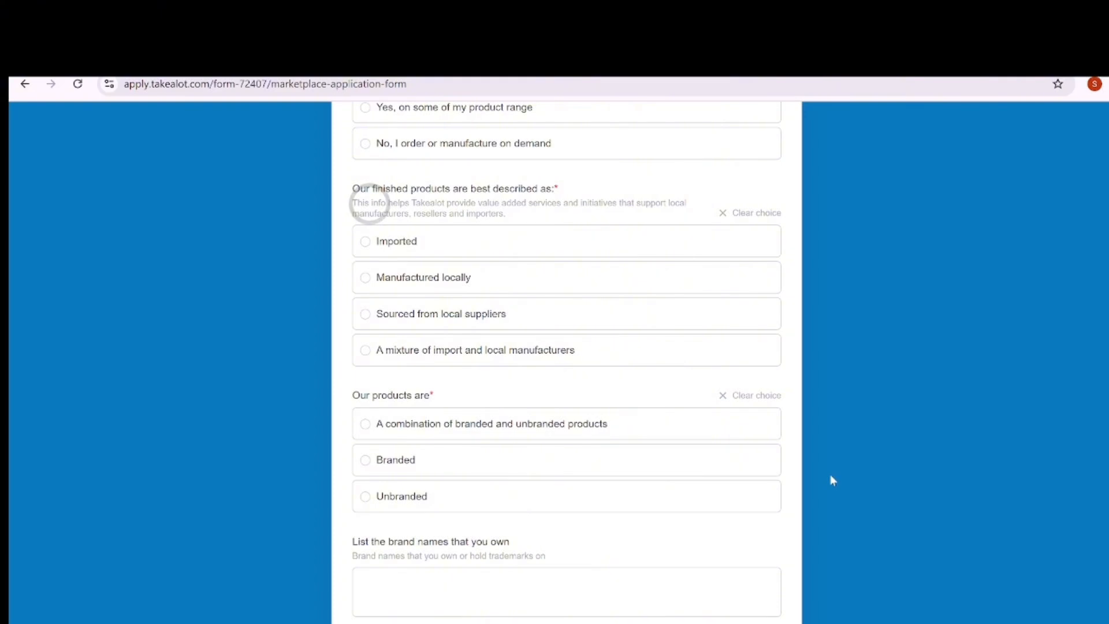
Return to the start of the application form to review the business type options and contact detail fields.
scroll(831, 480, up, 10)
scroll(370, 204, up, 20)
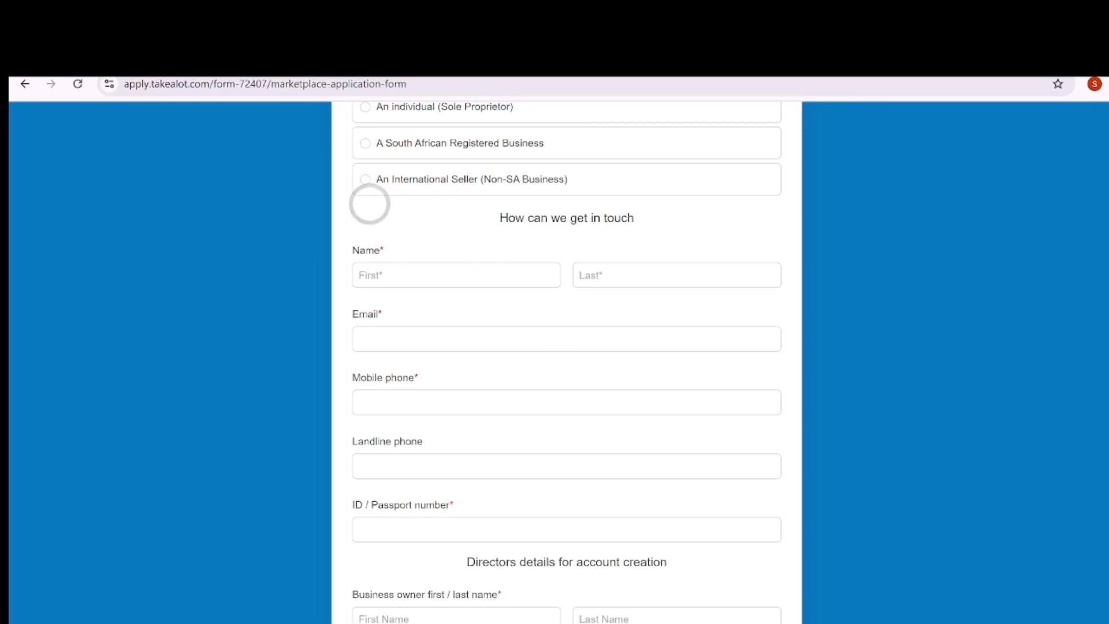
scroll(370, 204, up, 7)
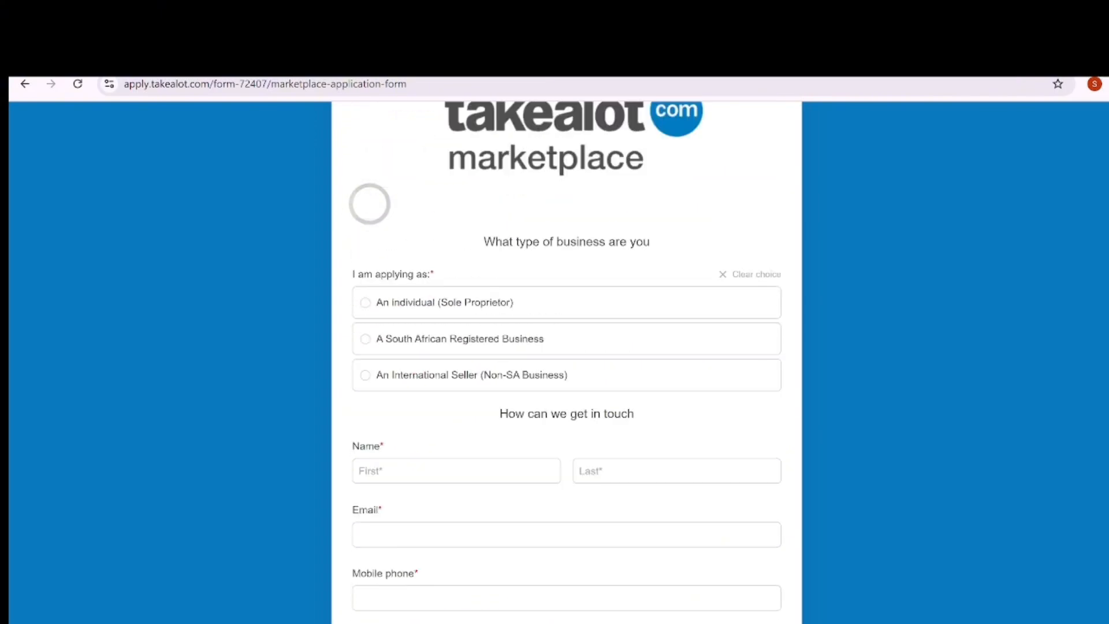